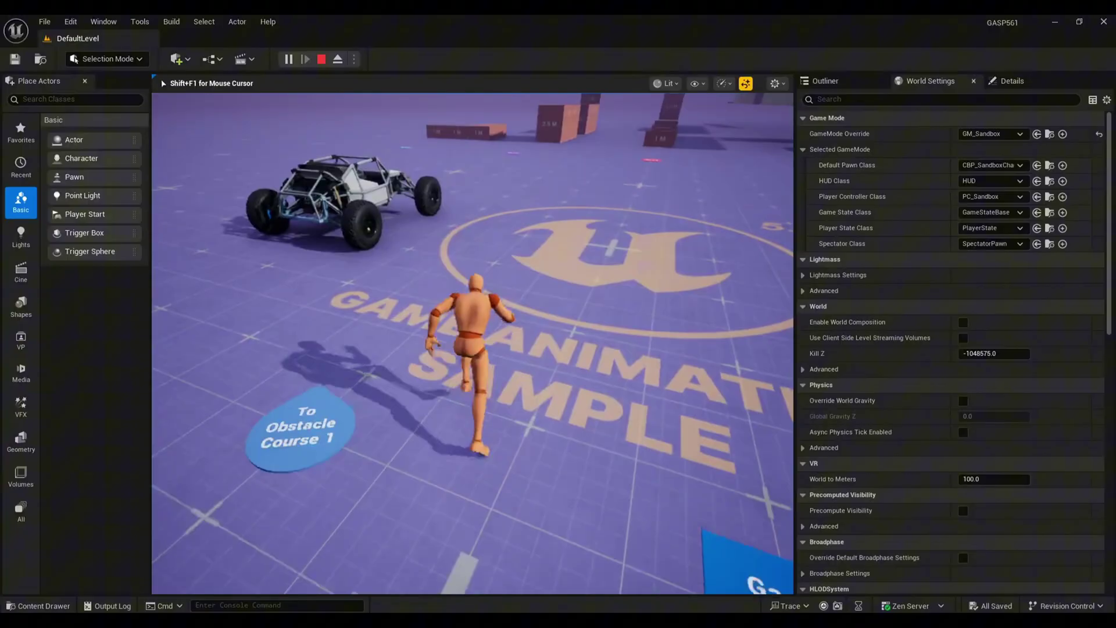
Step: Test the off-road buggy in the running play session: run to it, enter it, drive it and get out
key("w")
key("e")
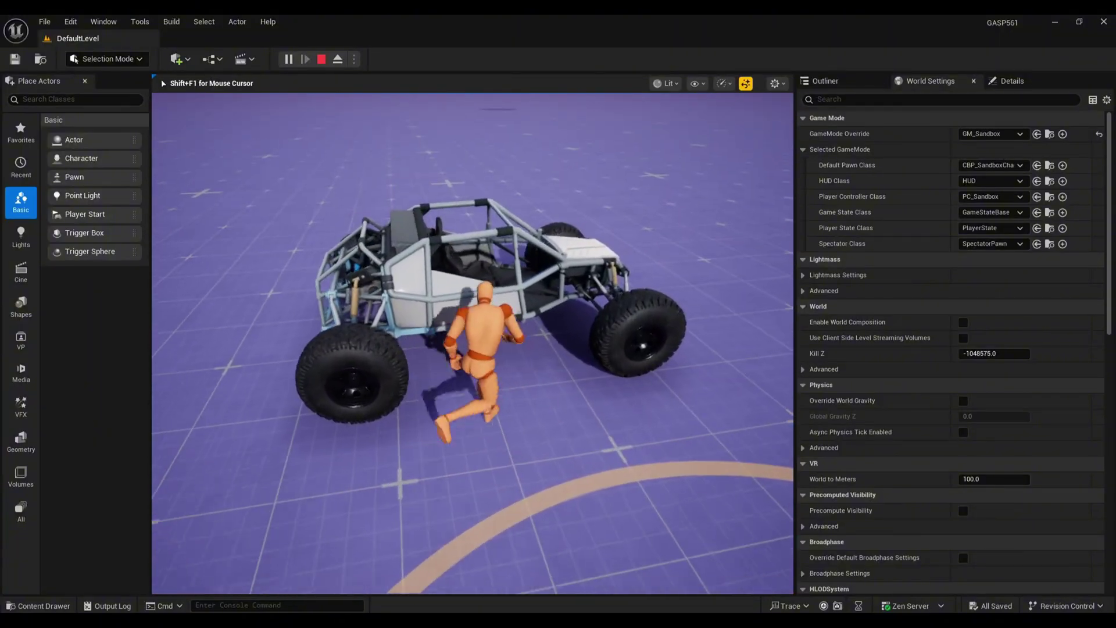
key("w")
key("d")
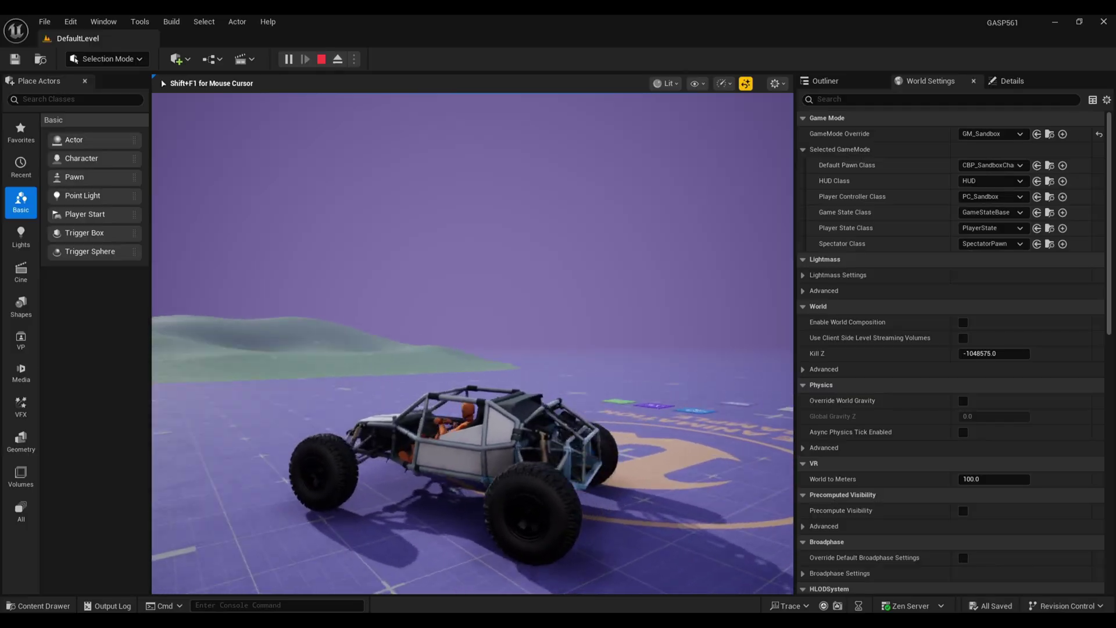
key("e")
key("w")
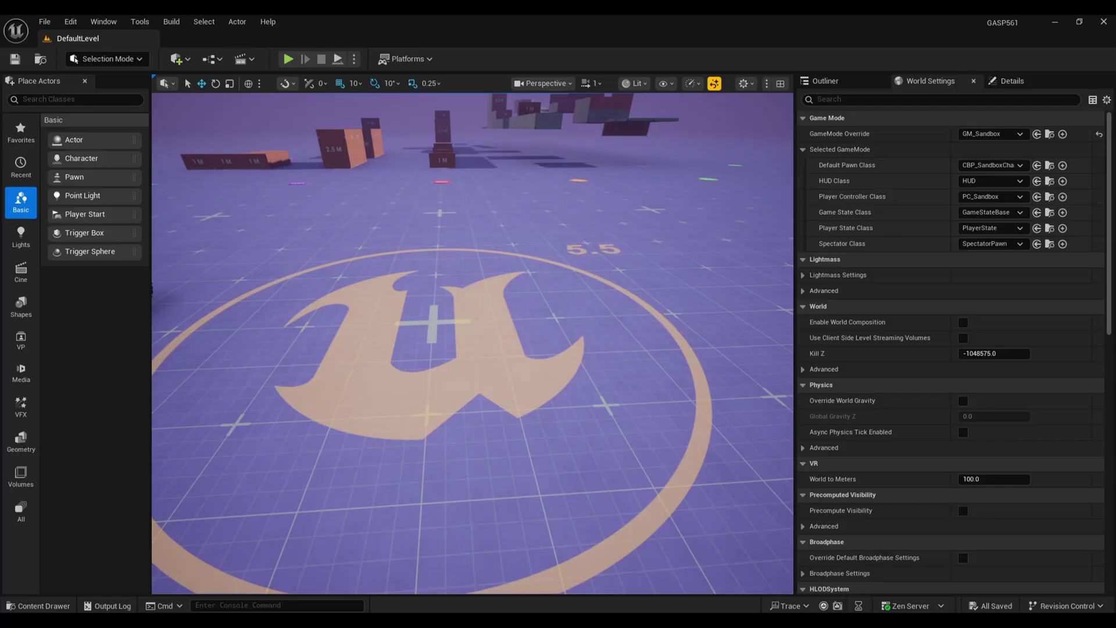
Step: Open the Local Multiplayer options in the project's Maps & Modes settings
left_click(70, 21)
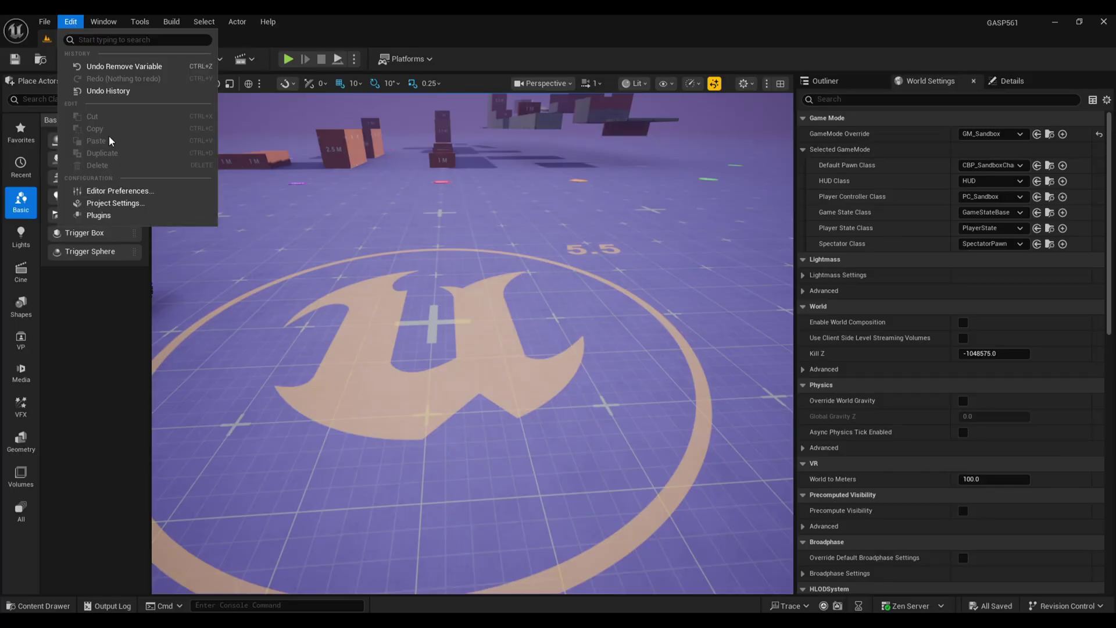
left_click(96, 204)
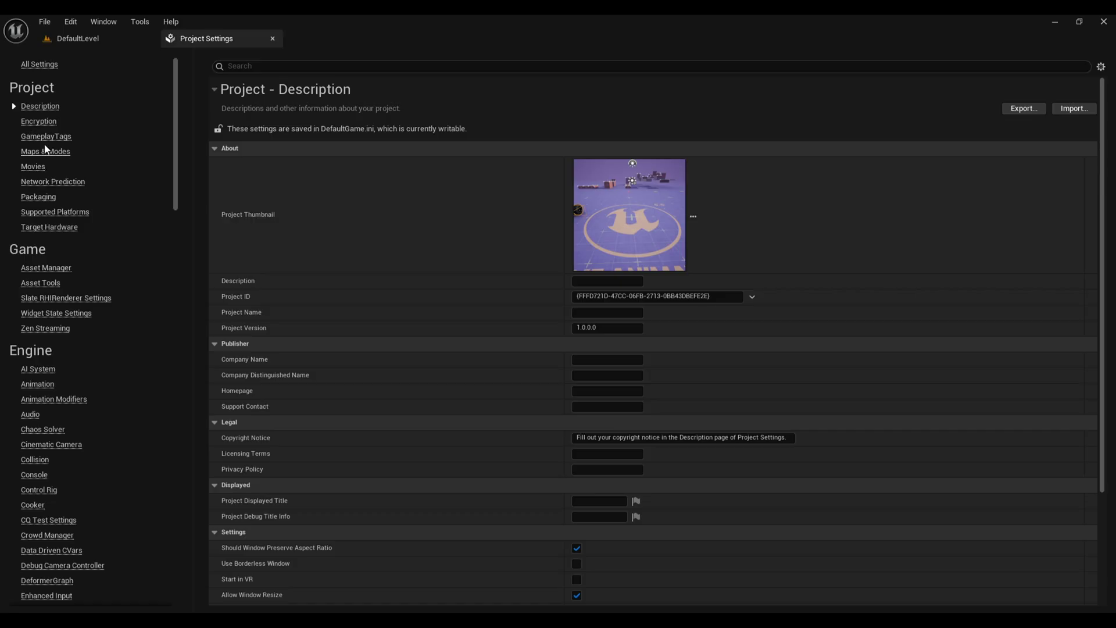
left_click(46, 152)
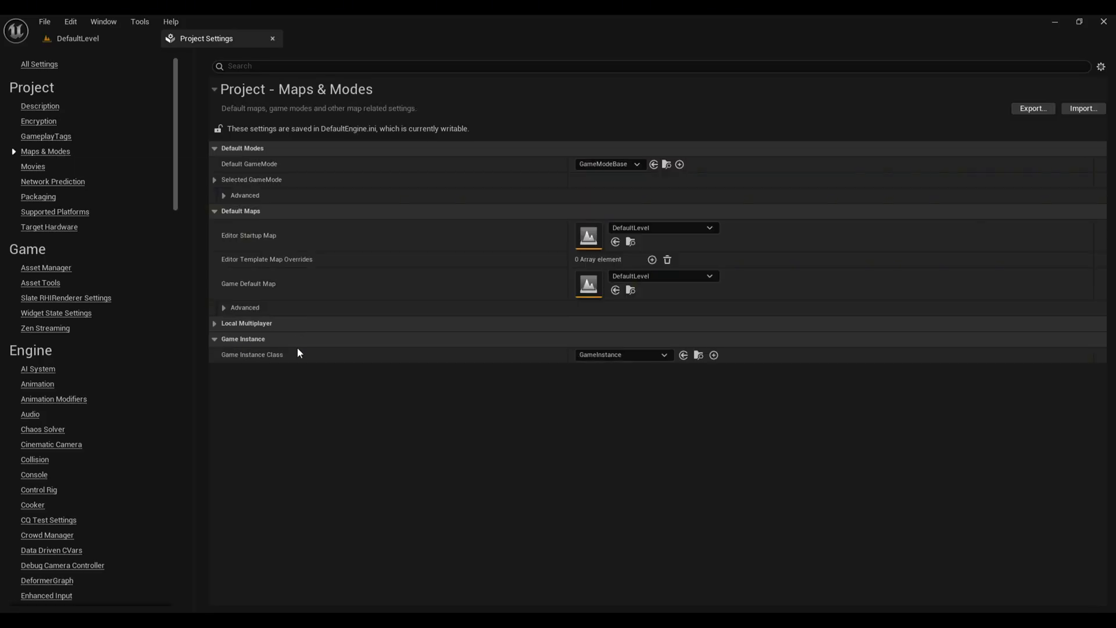
left_click(215, 324)
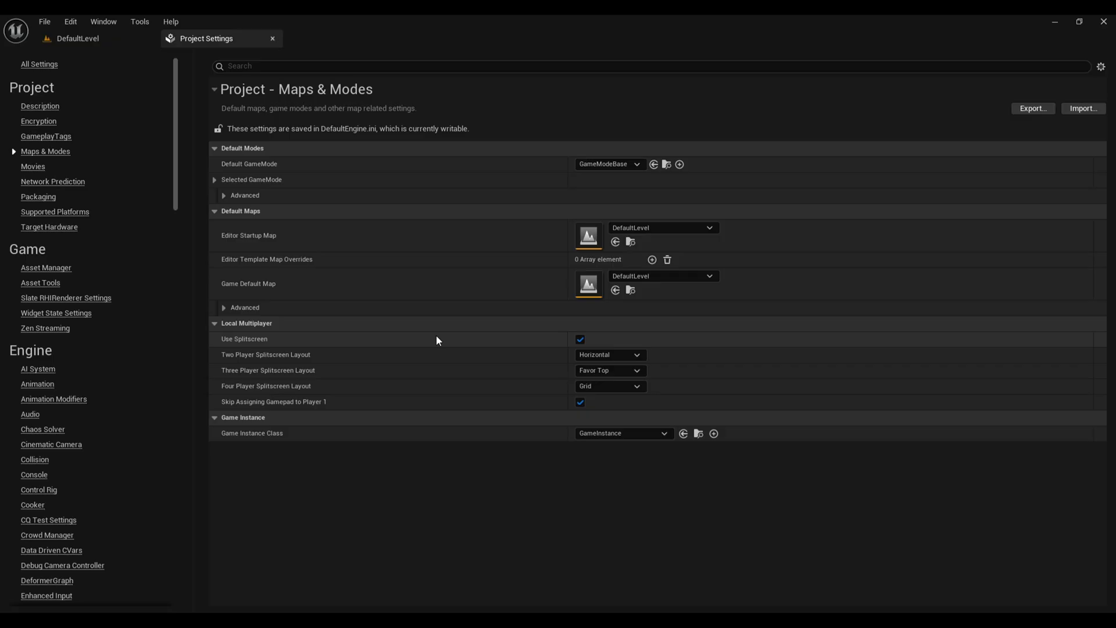
Step: Keep the Two Player Splitscreen Layout at Horizontal and disable Skip Assigning Gamepad to Player 1
left_click(590, 356)
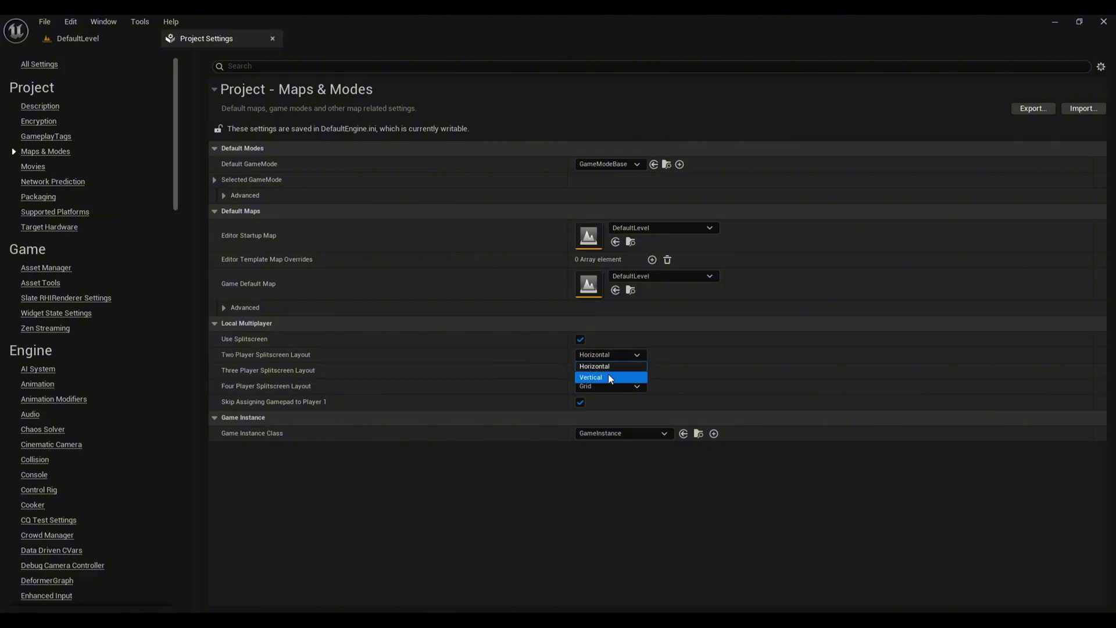
left_click(616, 365)
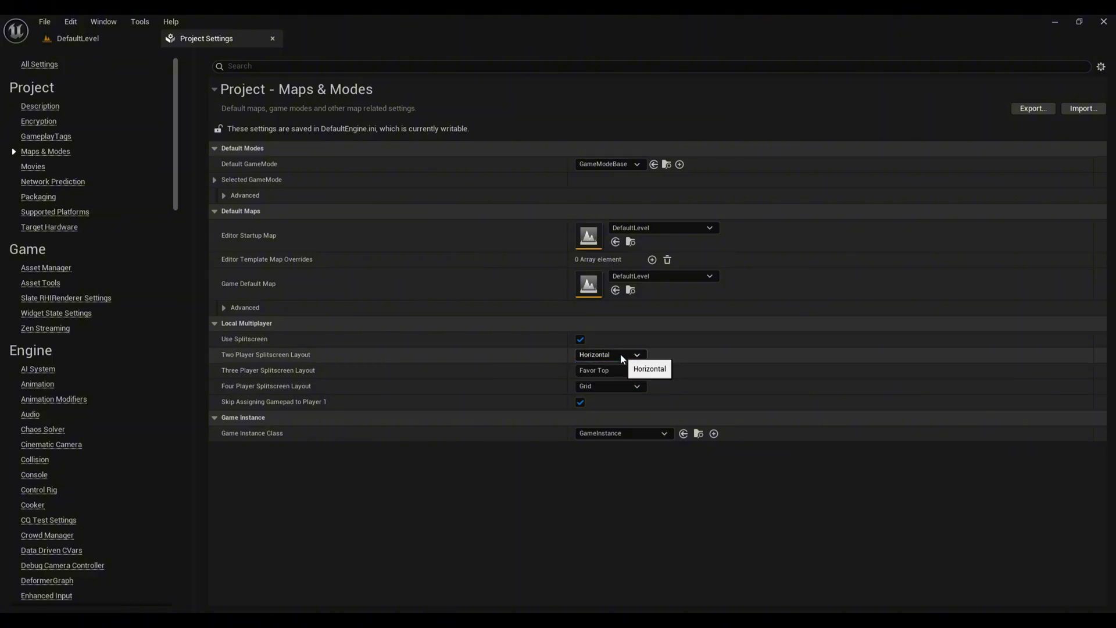
left_click(580, 402)
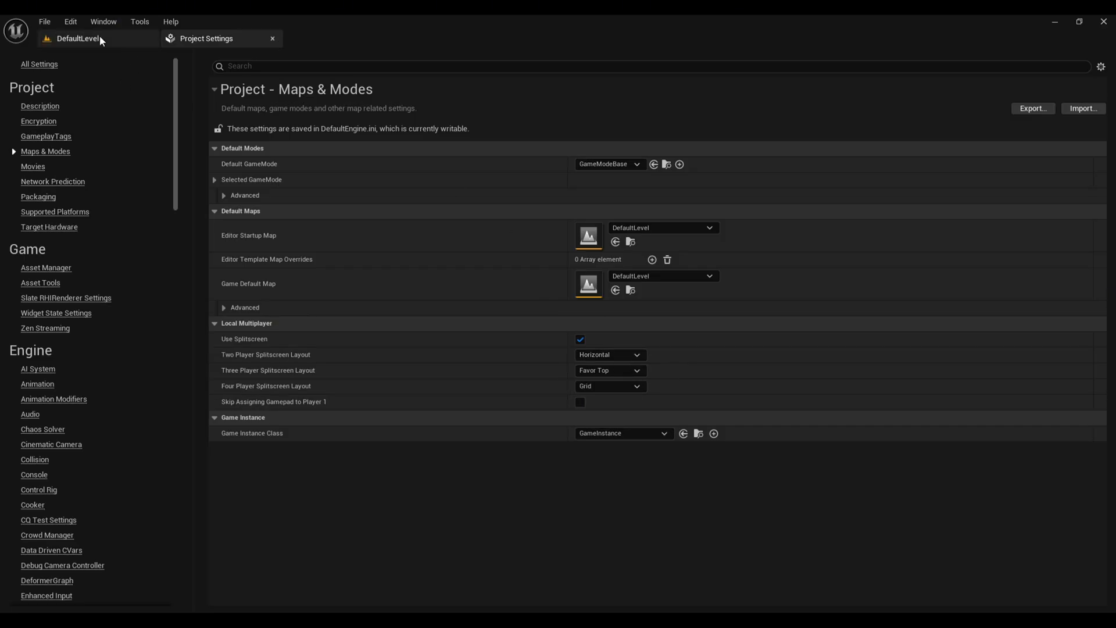
Step: Play the level, move the single character around the floor logo and end the play session
left_click(81, 38)
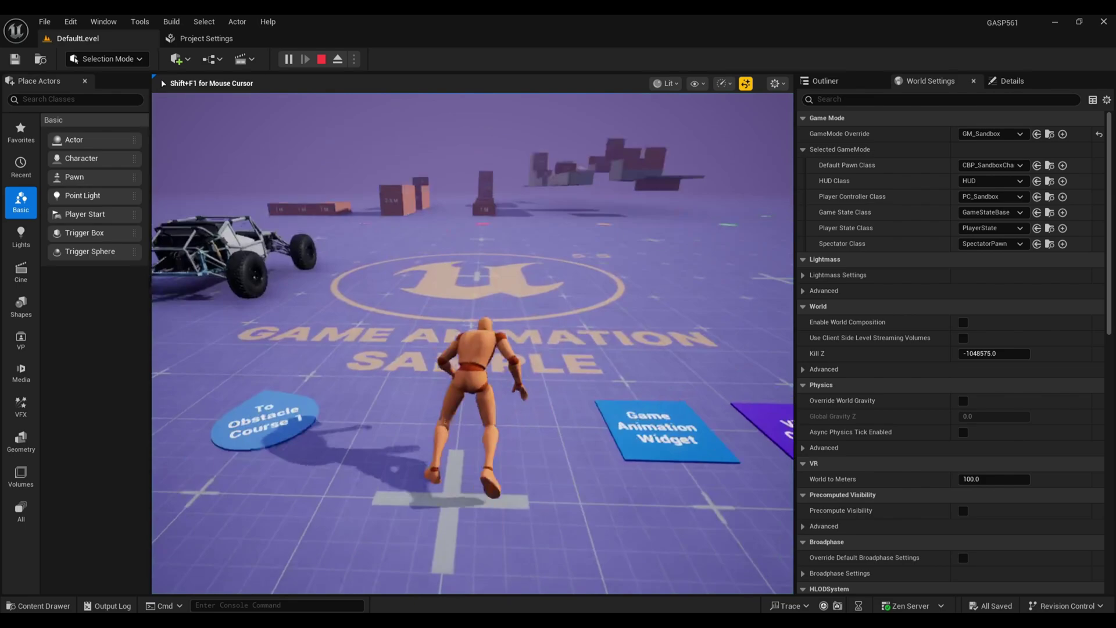
key("w")
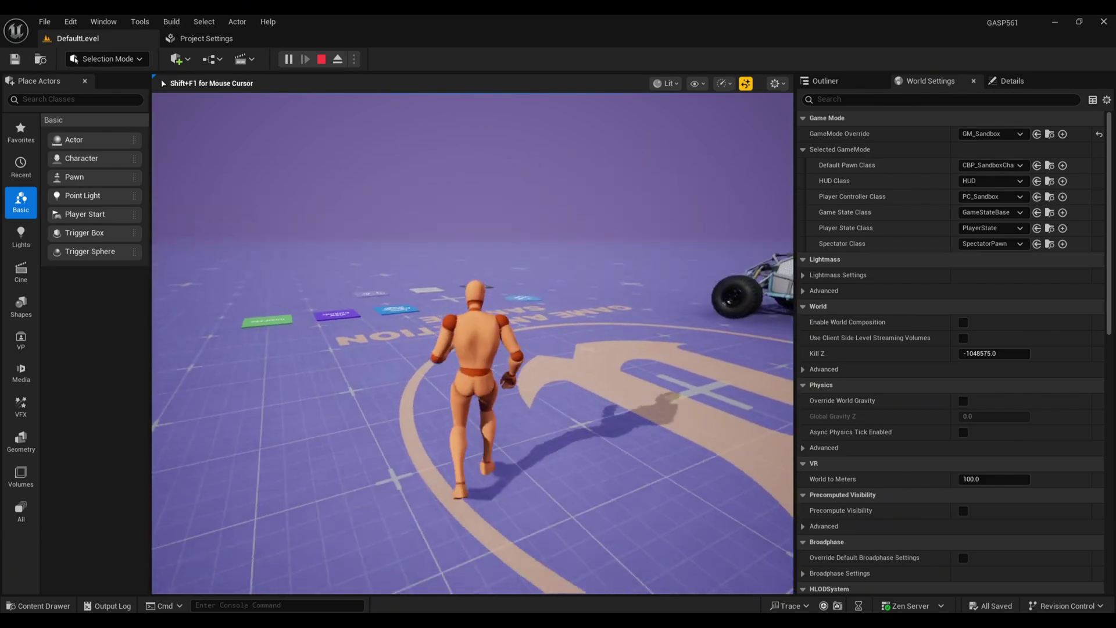
key("s")
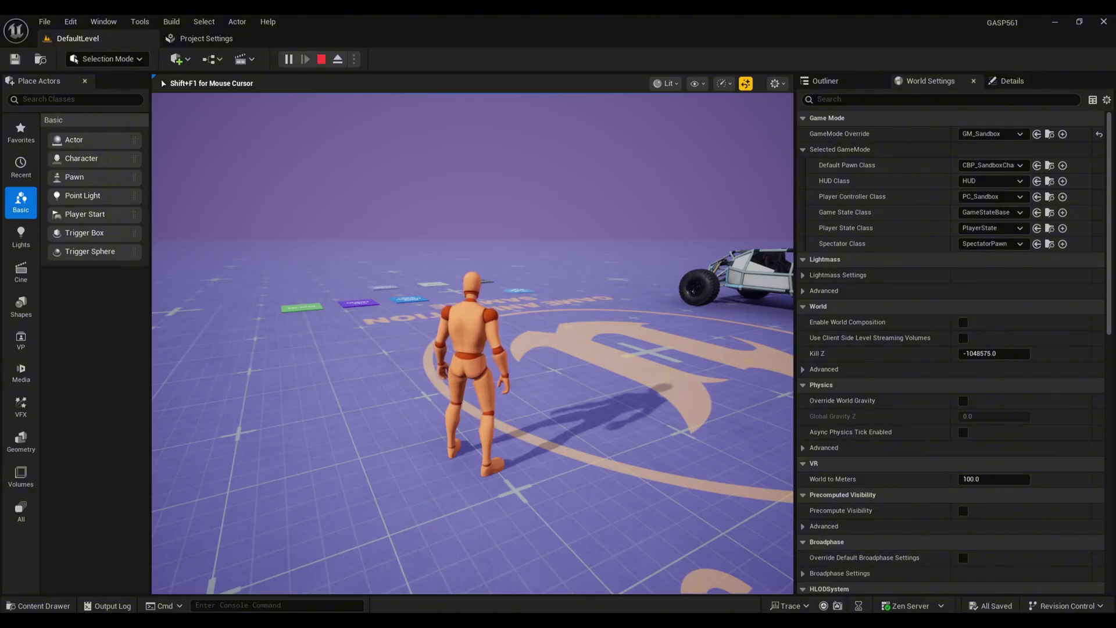
key("Escape")
Step: Open the Level Blueprint and add an E keyboard event to its Event Graph
left_click(212, 59)
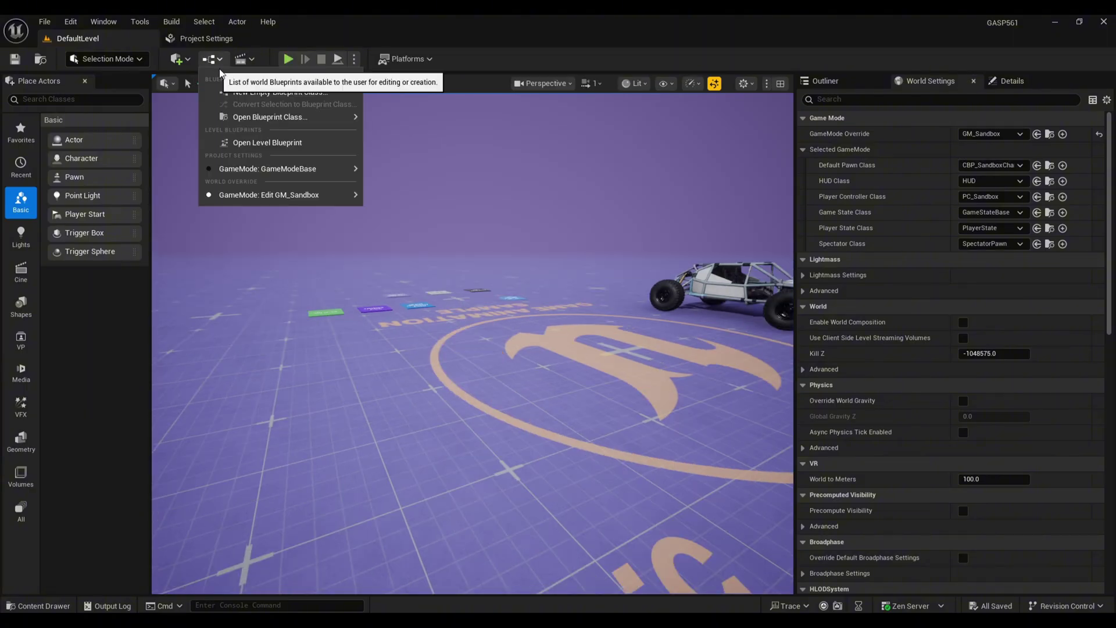
left_click(256, 142)
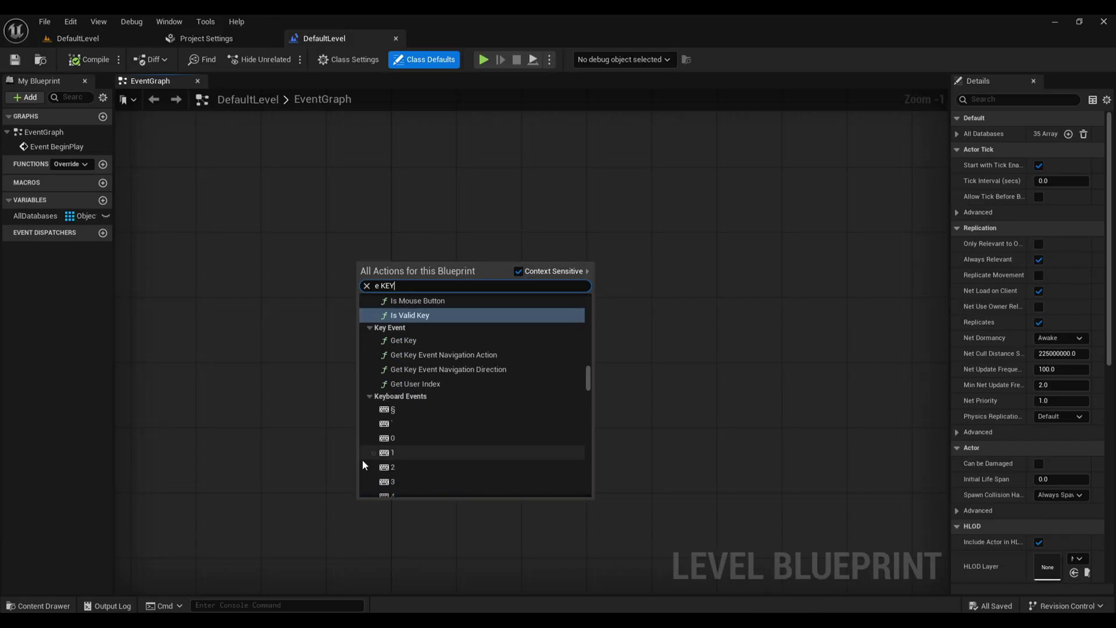
scroll(362, 459, "down", 3)
left_click(395, 395)
left_click(605, 277)
Step: Add a Create Local Player node from the E event's Pressed output and compile the Level Blueprint
left_click_drag(302, 298, 367, 332)
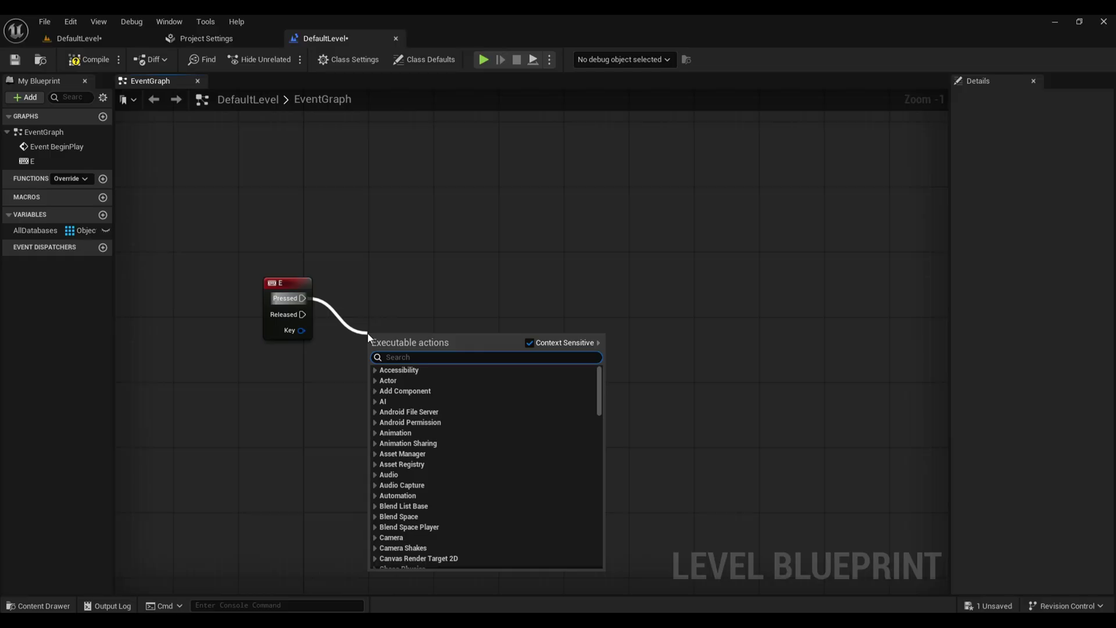
type("create local")
left_click(442, 377)
left_click_drag(280, 225, 477, 374)
left_click(90, 60)
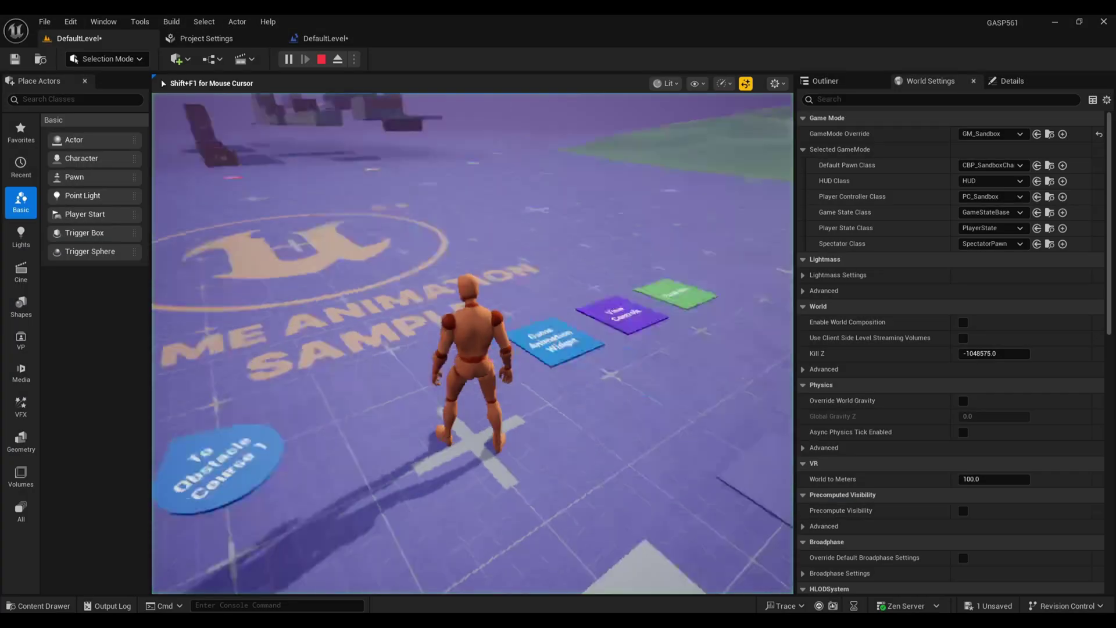
Step: Play-test the level by spawning a second local player with the E event and moving the first character around
key("w")
key("e")
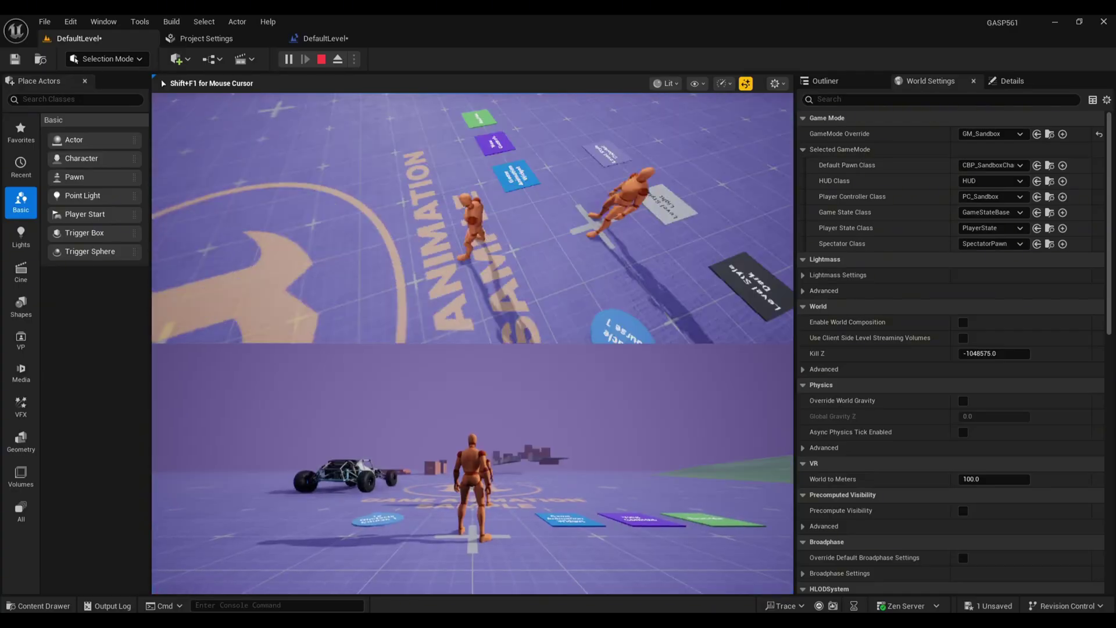
key("d")
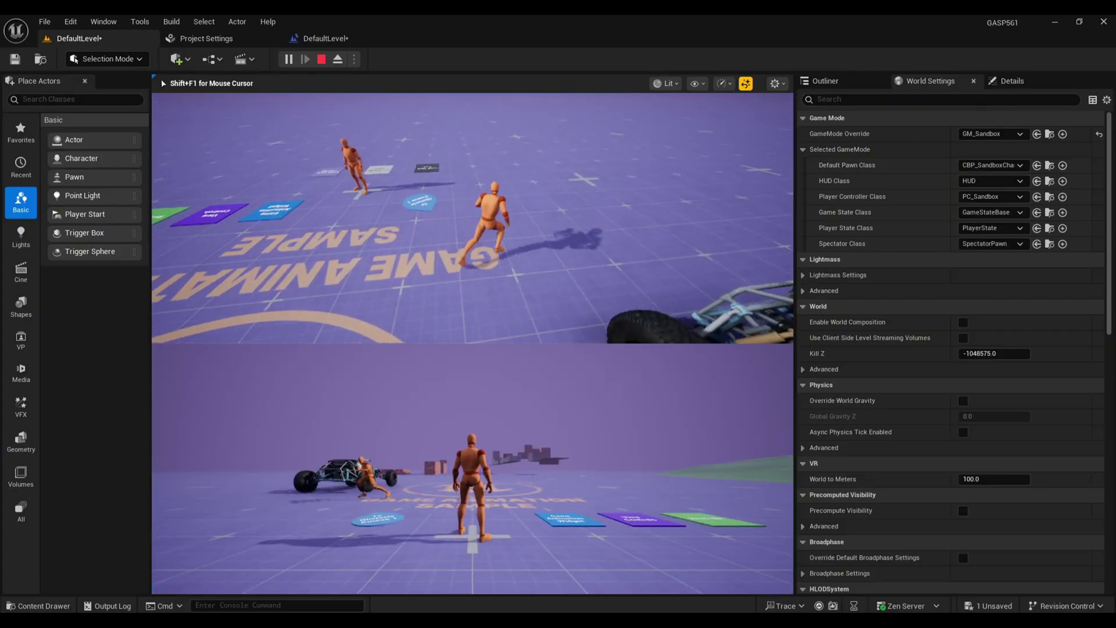
key("a")
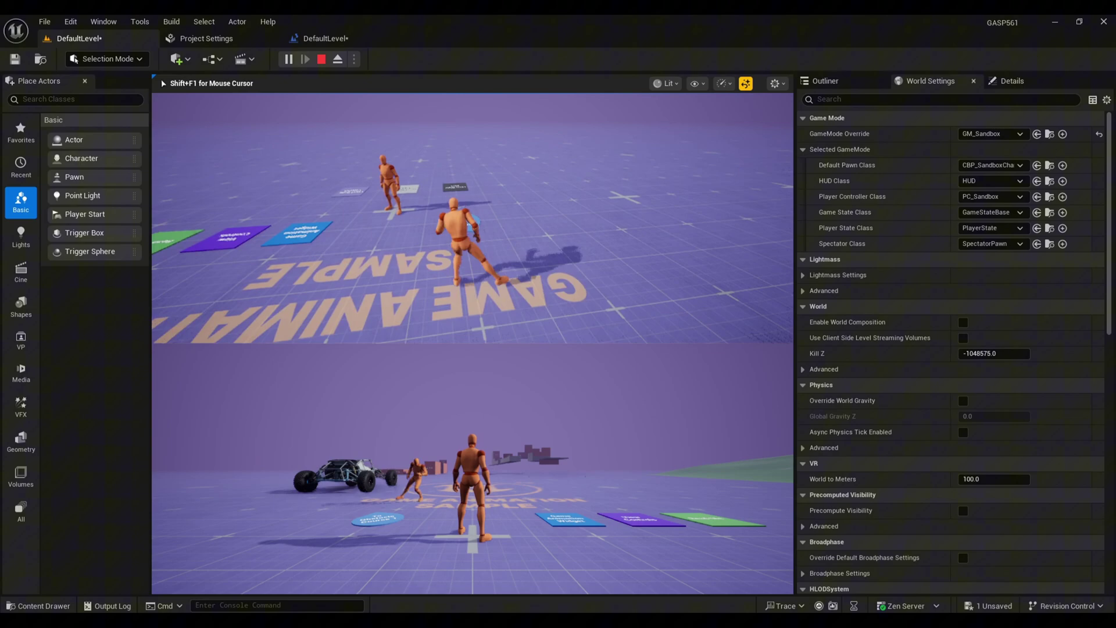
key("d")
key("a")
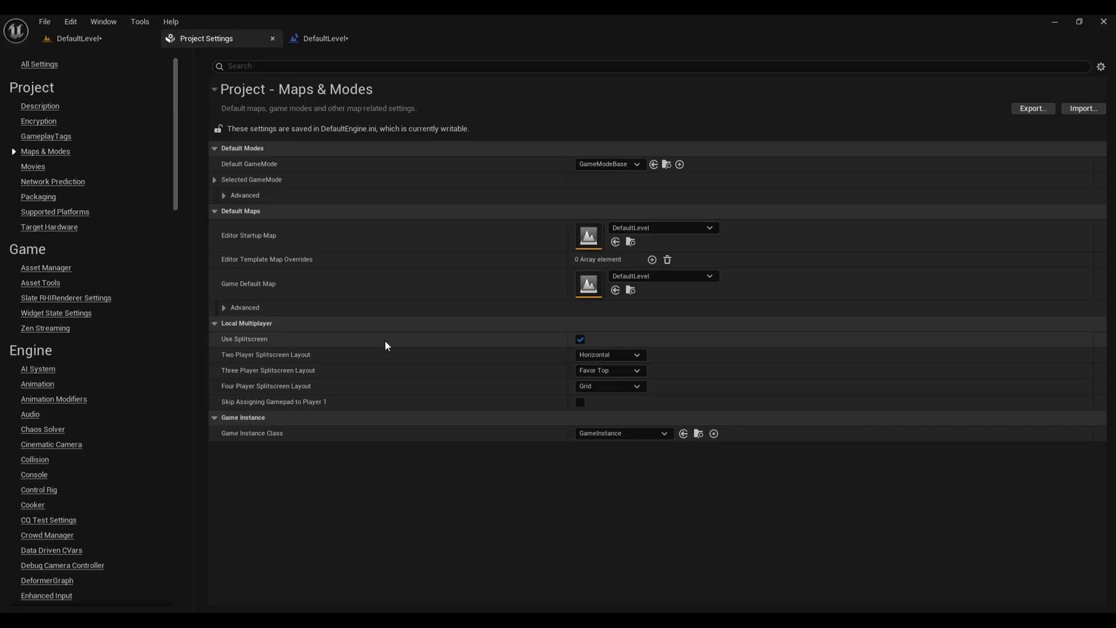
Step: Disable Use Splitscreen in the project settings and play-test the level with a second player spawned
left_click(577, 342)
left_click(79, 39)
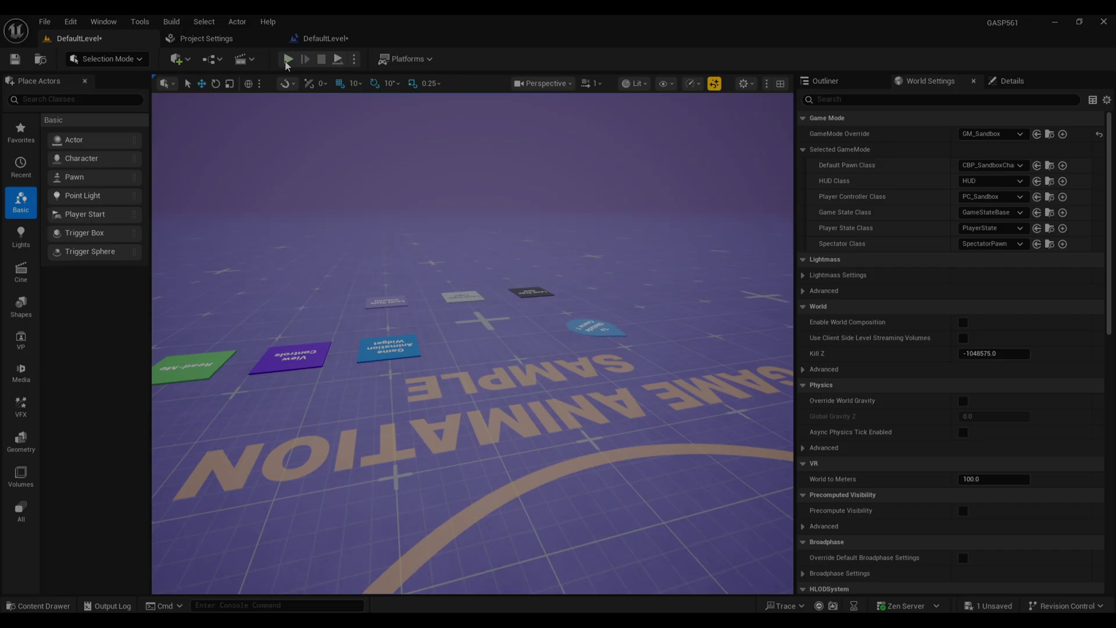
left_click(287, 58)
left_click(490, 358)
key("w")
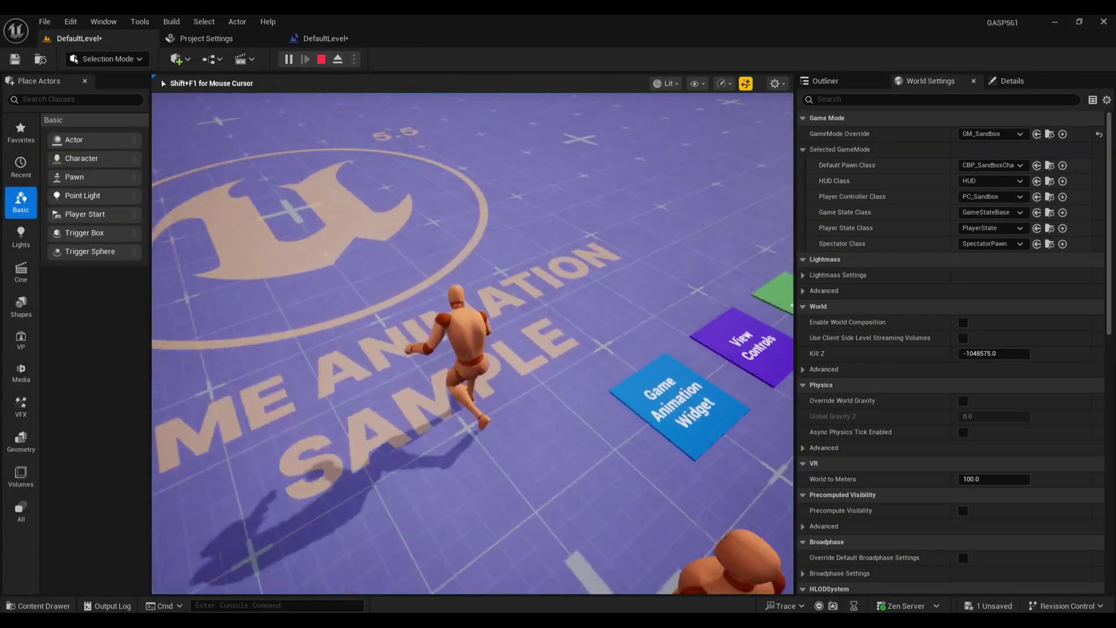
key("d")
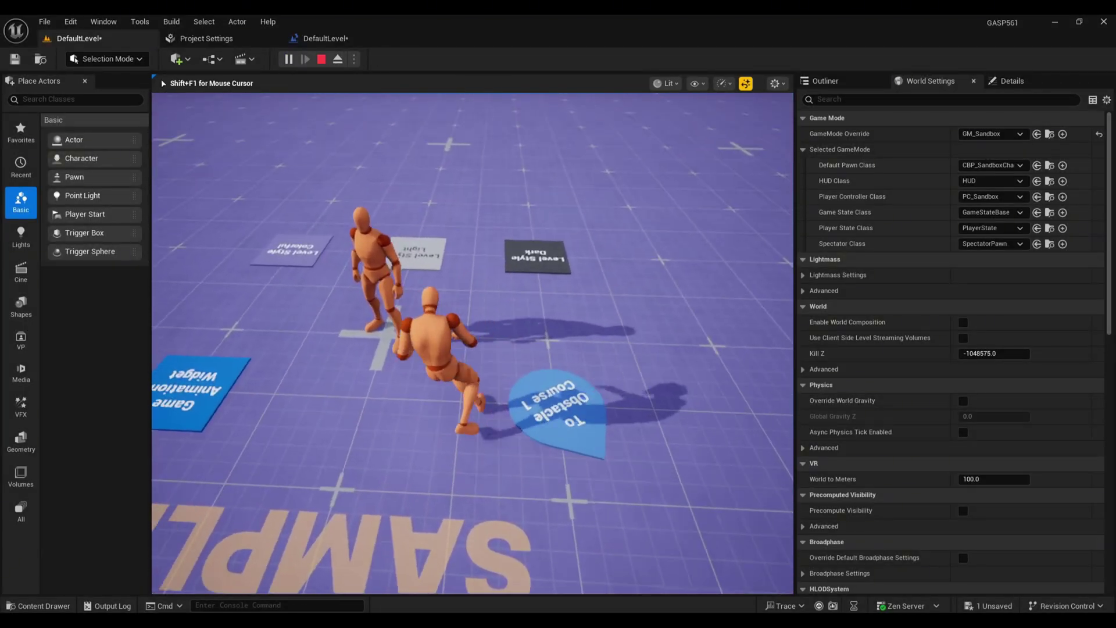
key("a")
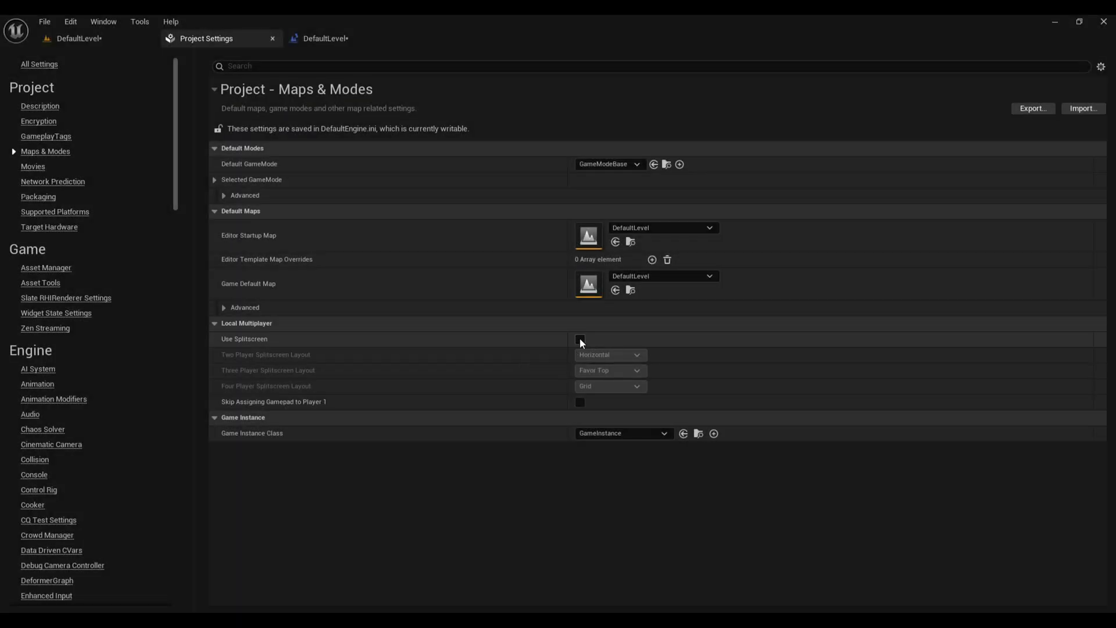
Step: Re-enable Use Splitscreen, set the Two Player Splitscreen Layout to Vertical and play-test it with two characters
left_click(580, 340)
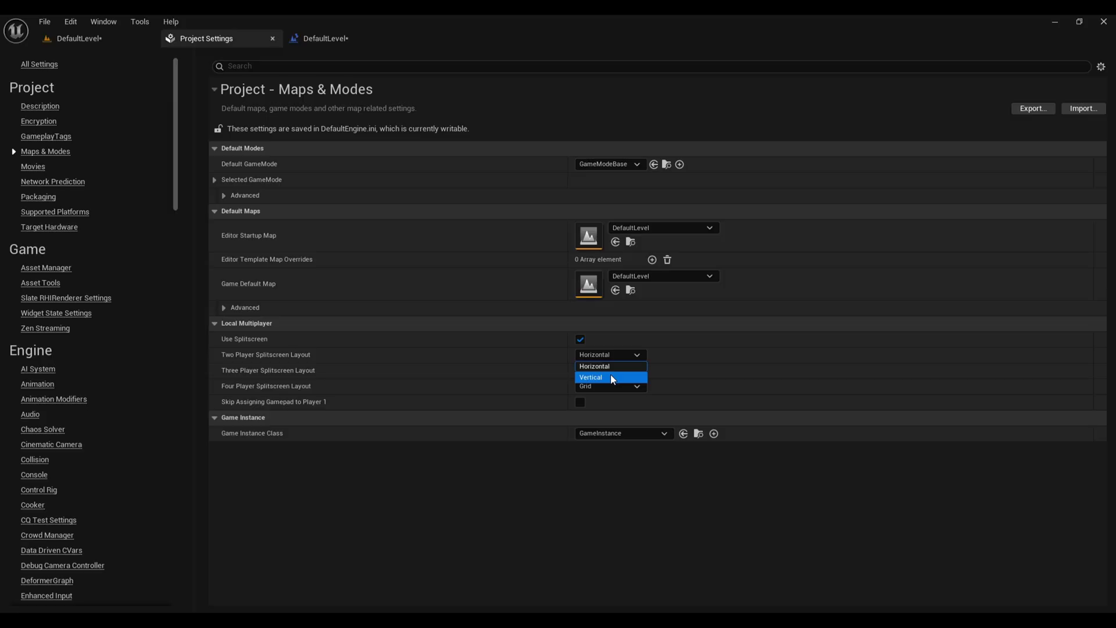
left_click(611, 377)
left_click(78, 38)
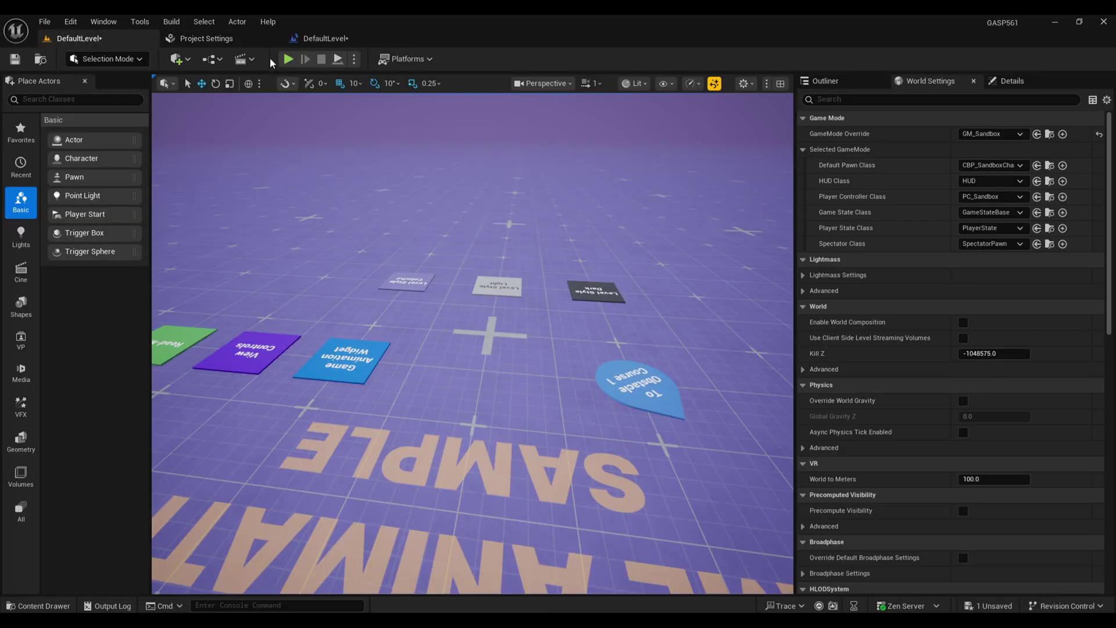
left_click(288, 59)
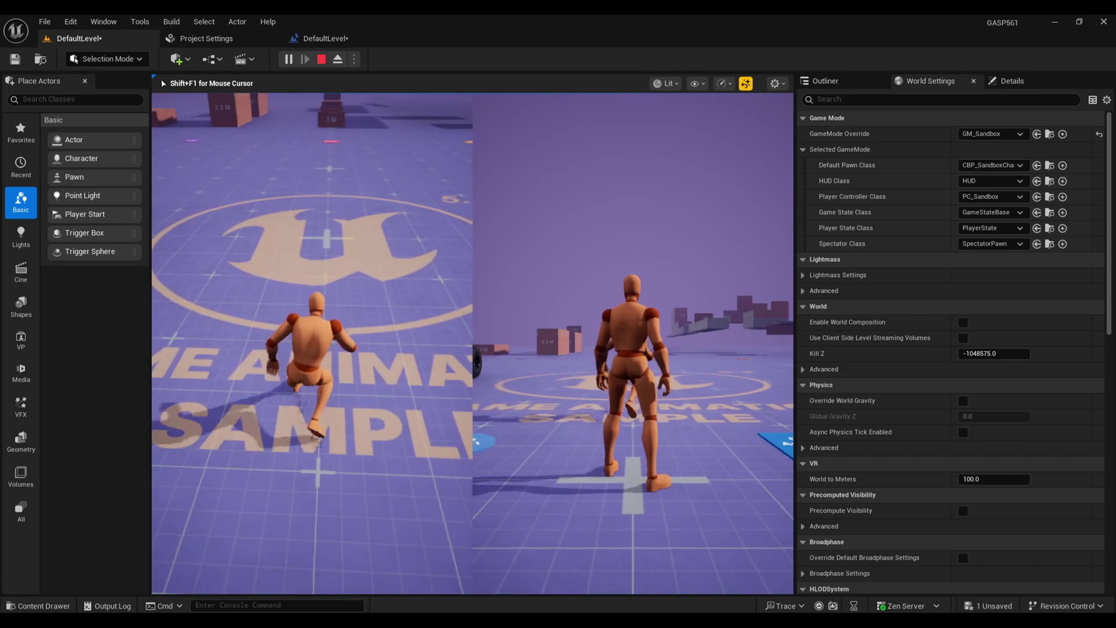
key("w")
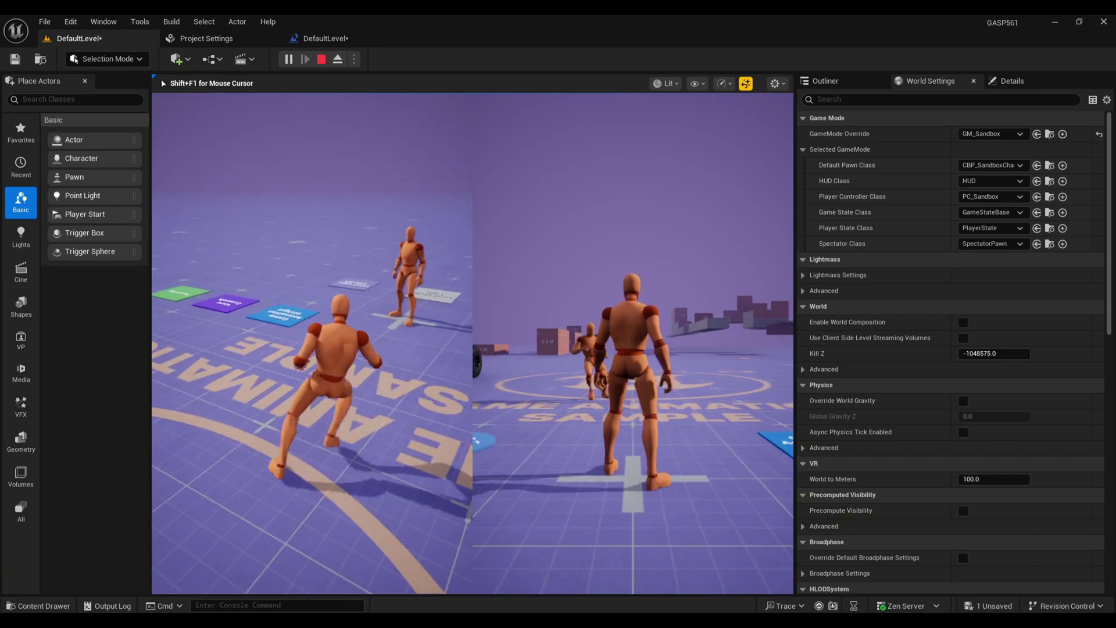
key("Escape")
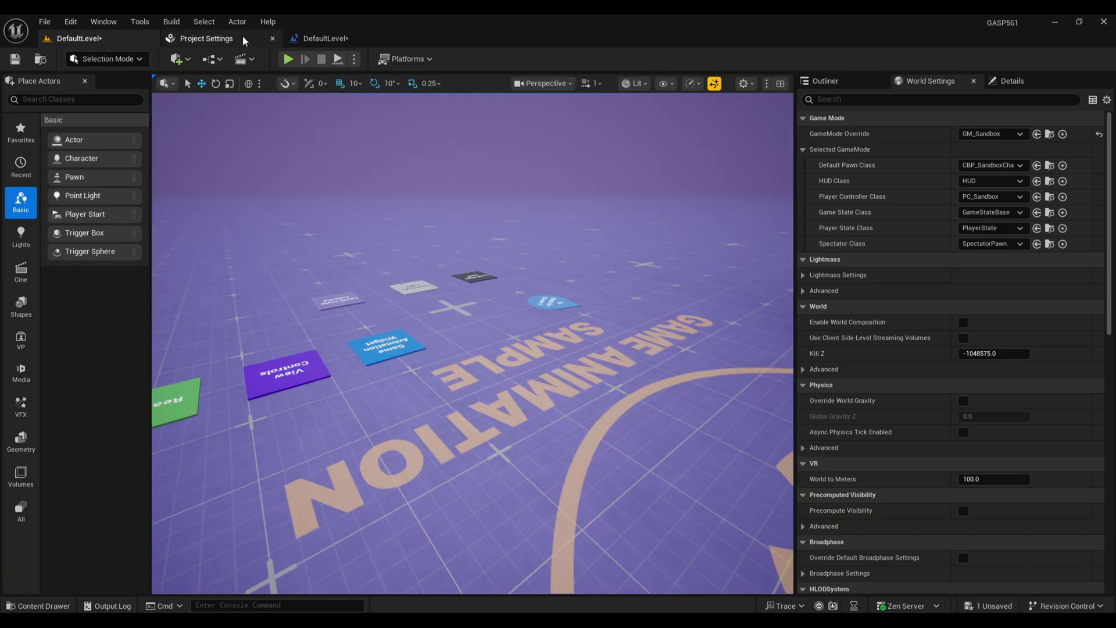
Step: Set the Two Player Splitscreen Layout back to Horizontal in the project settings
left_click(244, 40)
left_click(614, 354)
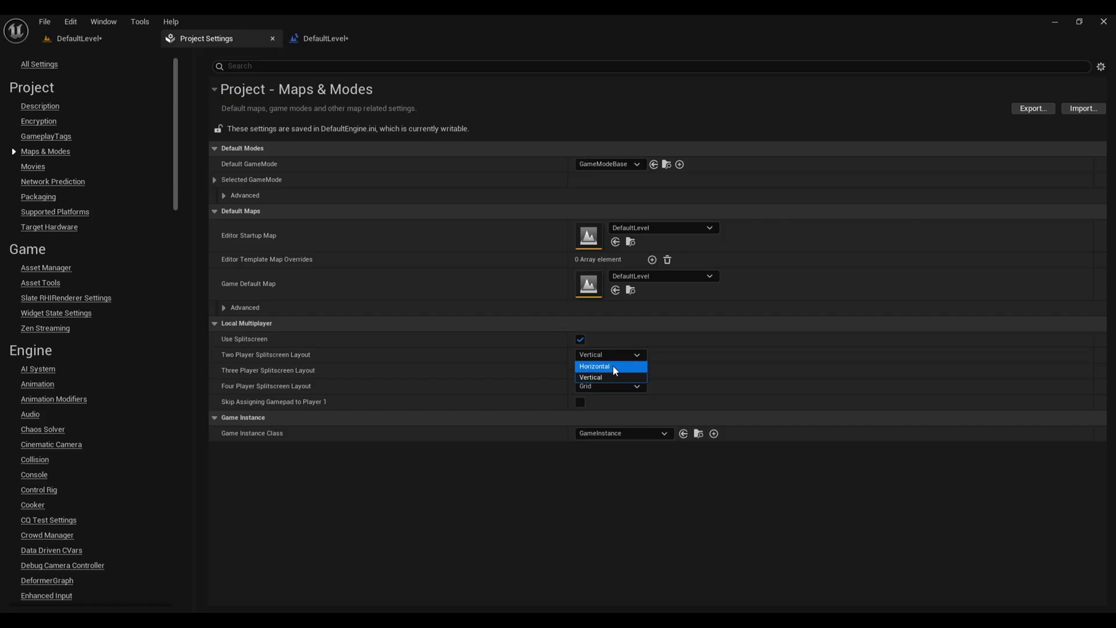
left_click(613, 365)
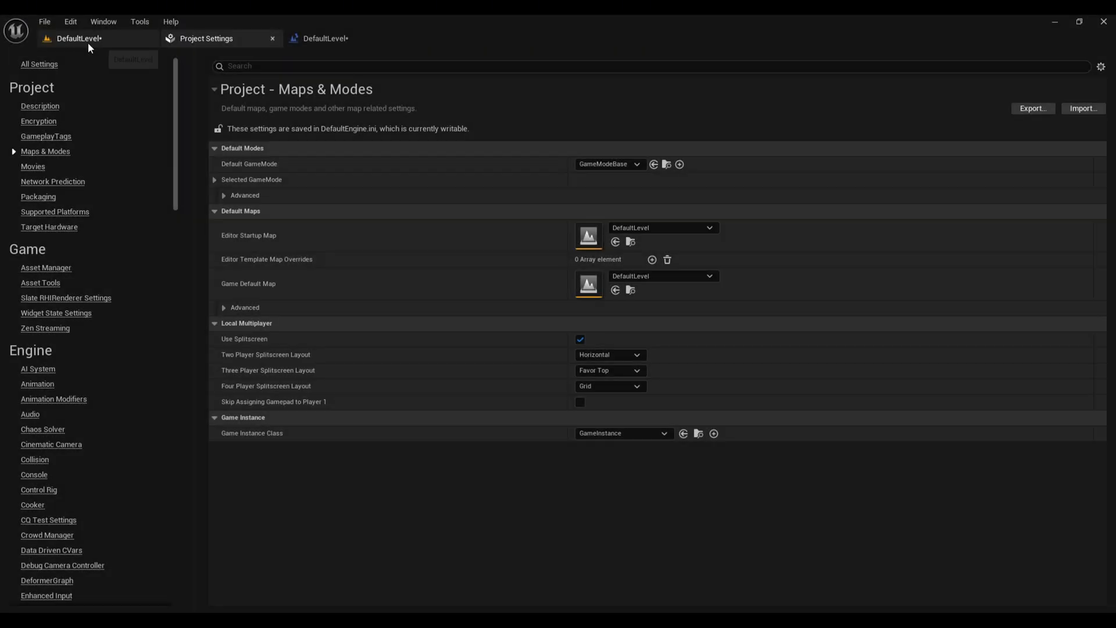
Step: Play the level with the horizontal splitscreen layout, running the first character forward and spawning a second player
left_click(79, 38)
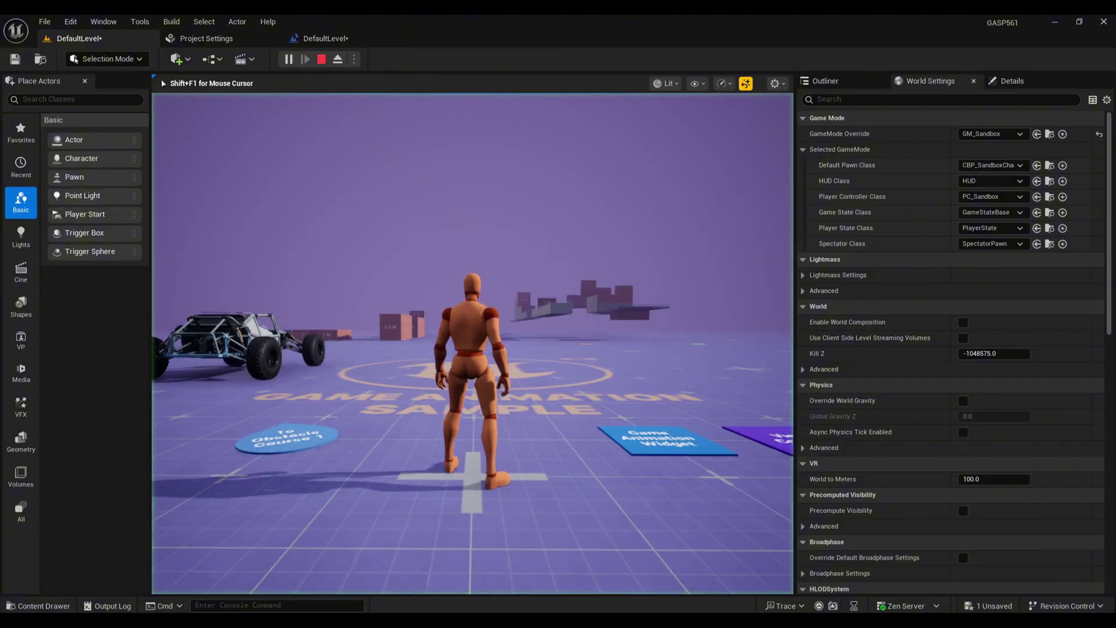
key("w")
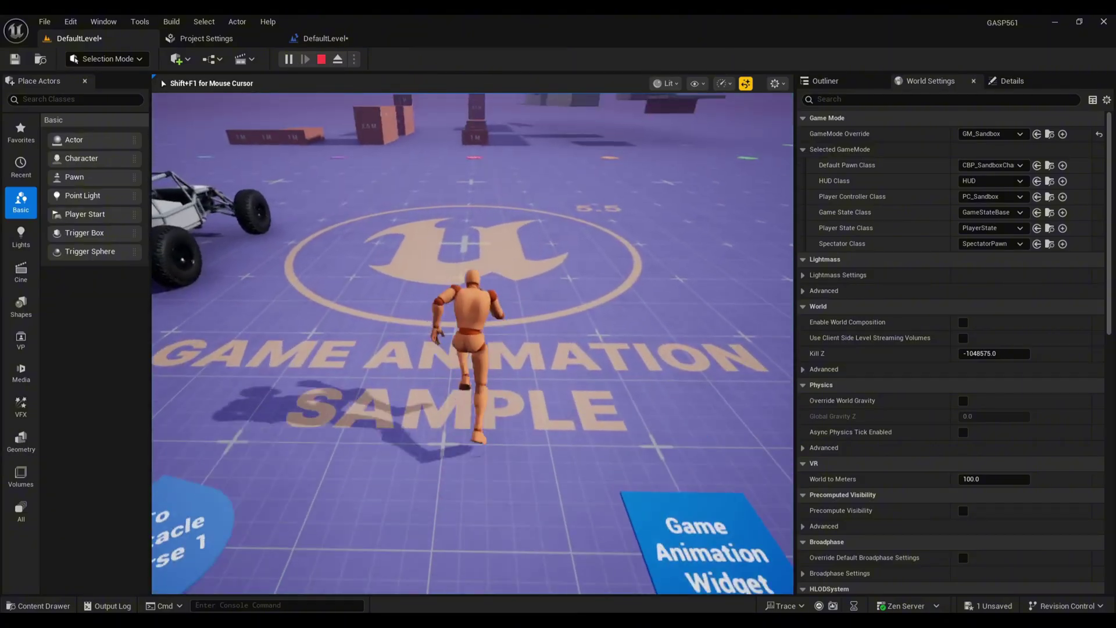
key("w")
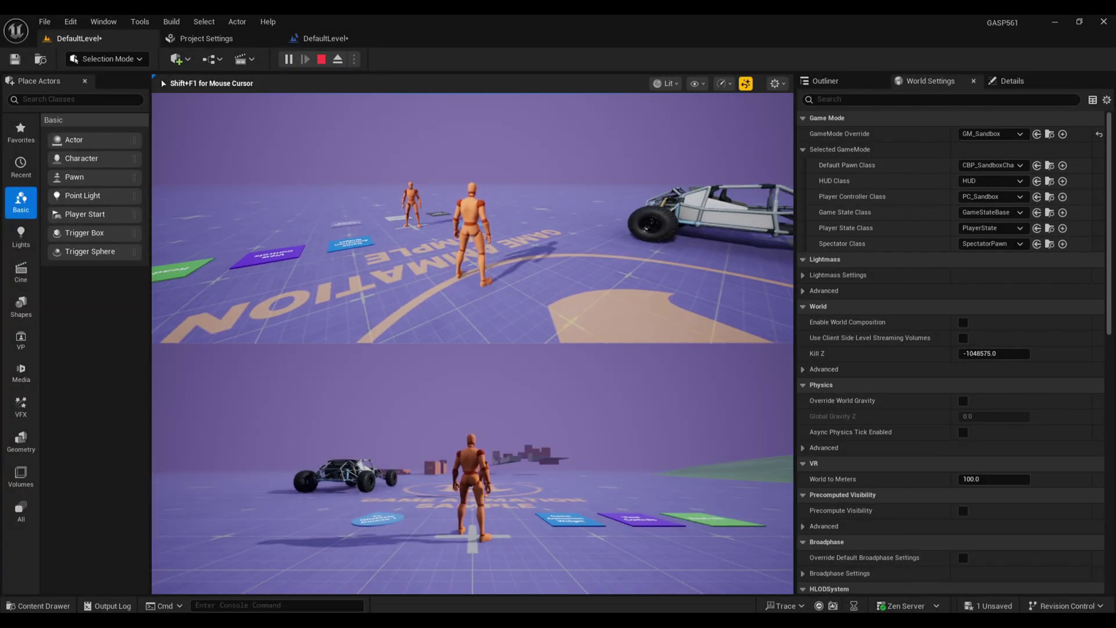
Step: Run the first character around the spawned second player in the horizontal splitscreen and stop the play session
key("w")
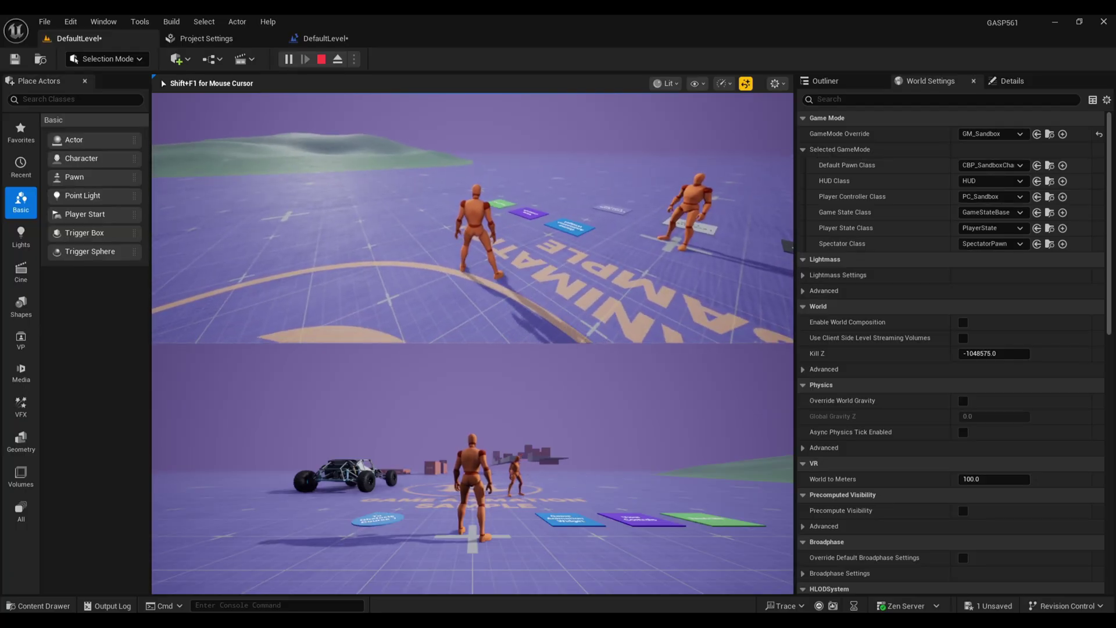
key("Escape")
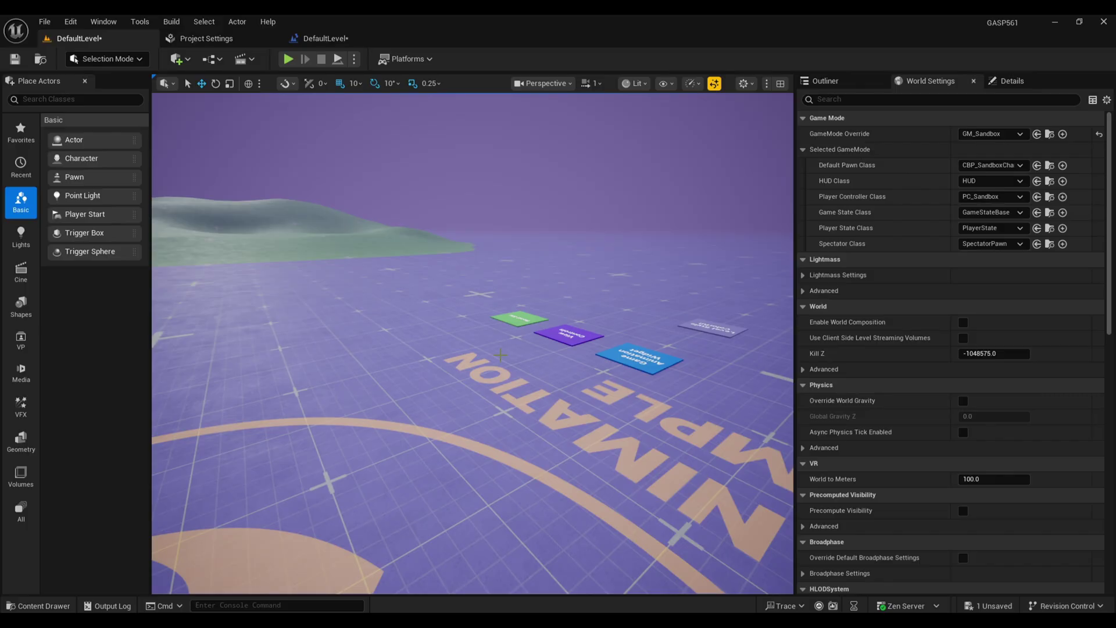
Step: Enable Skip Assigning Gamepad to Player 1 in the project's Local Multiplayer settings
left_click(354, 34)
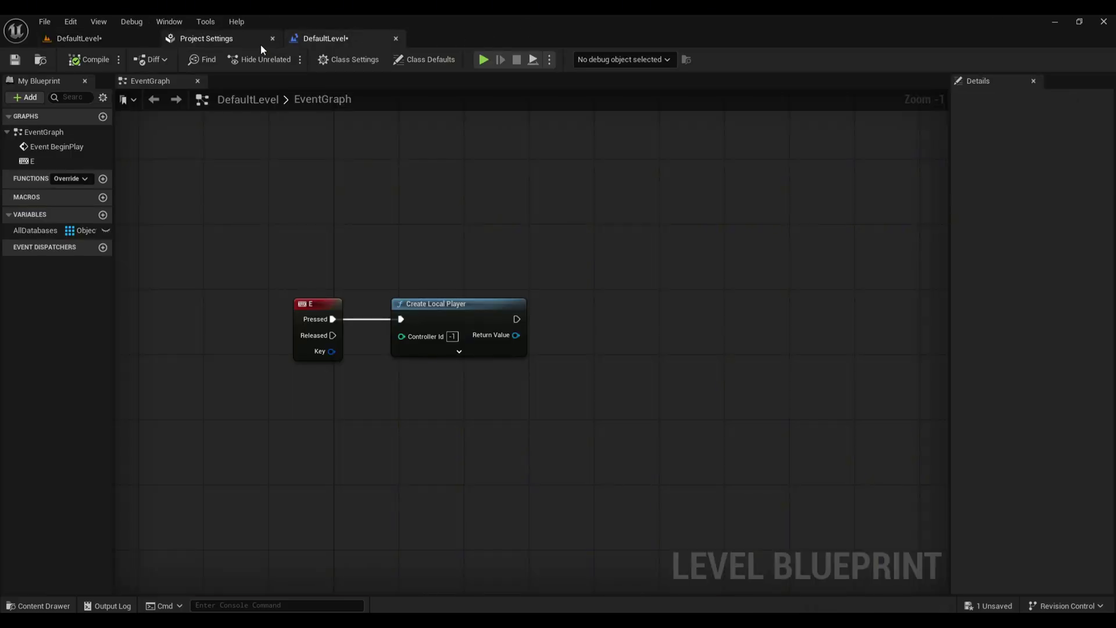
left_click(238, 40)
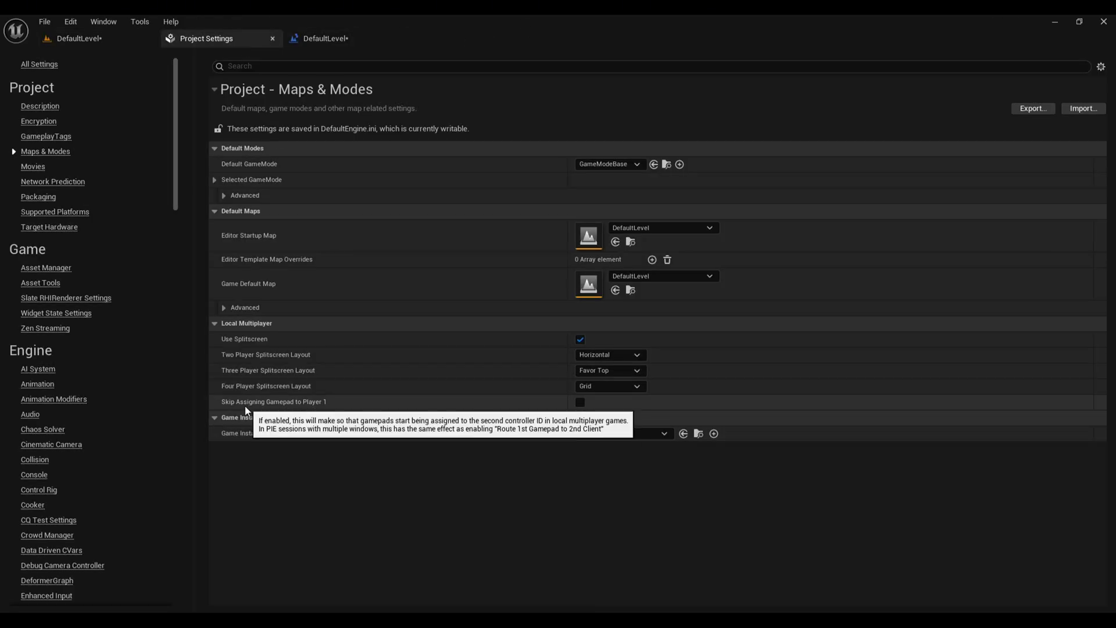
mouse_move(232, 410)
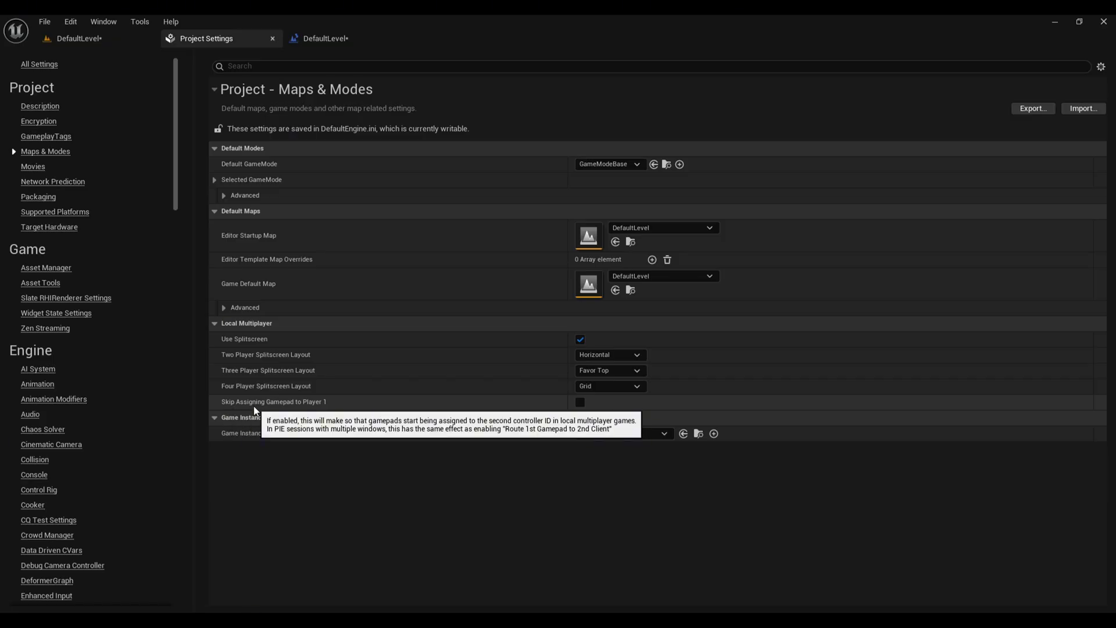
left_click(580, 402)
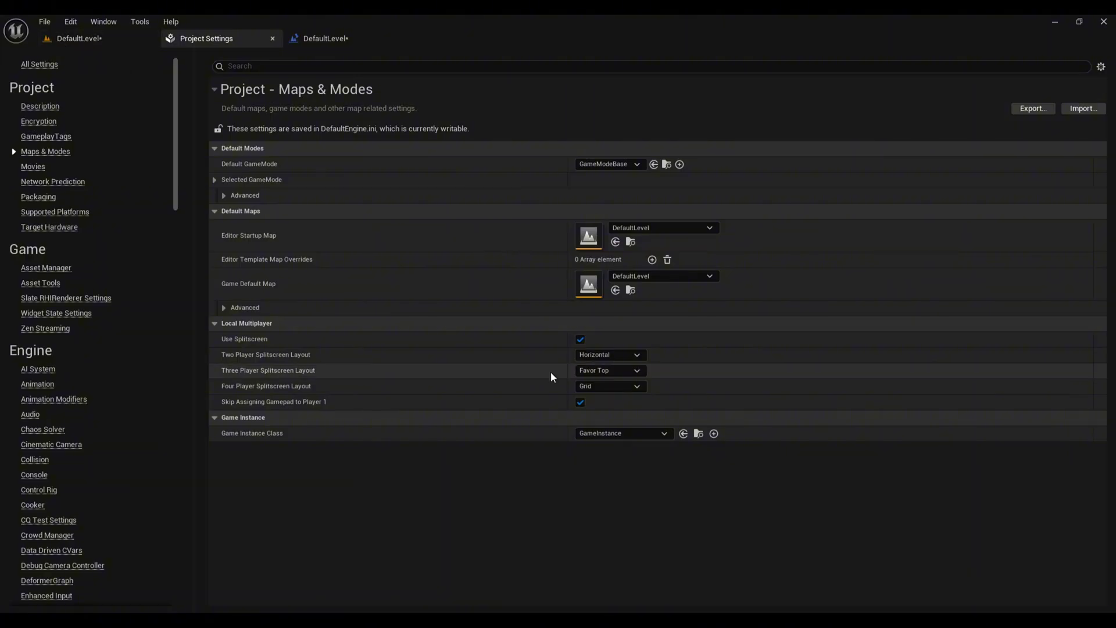
Step: Play-test the level with local players spawned up to four views, move the first character around and stop the session
left_click(83, 45)
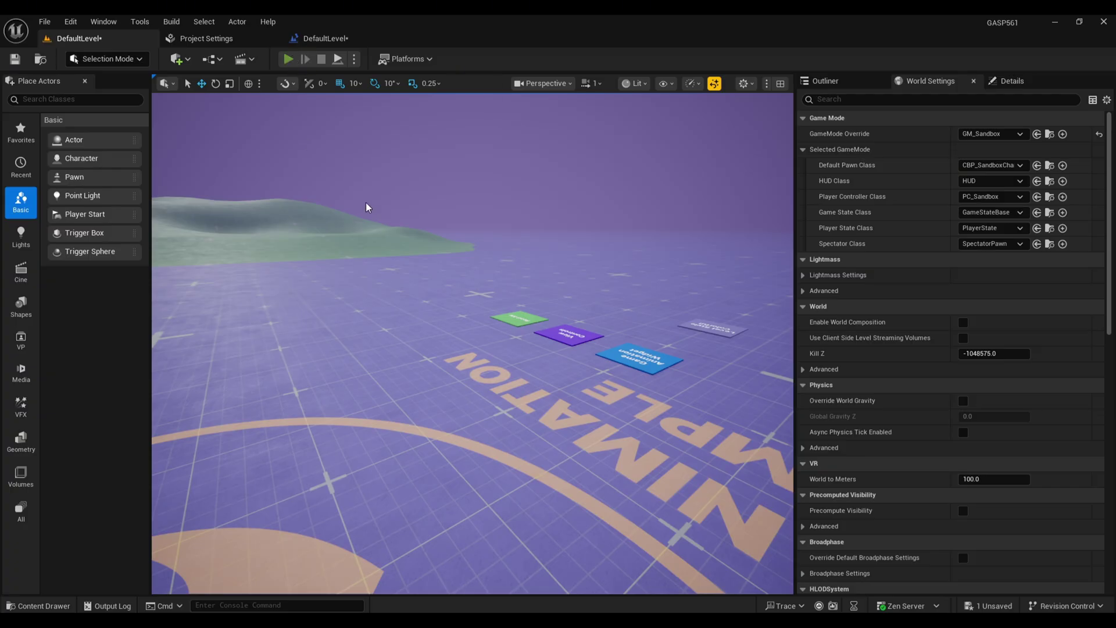
key("alt+p")
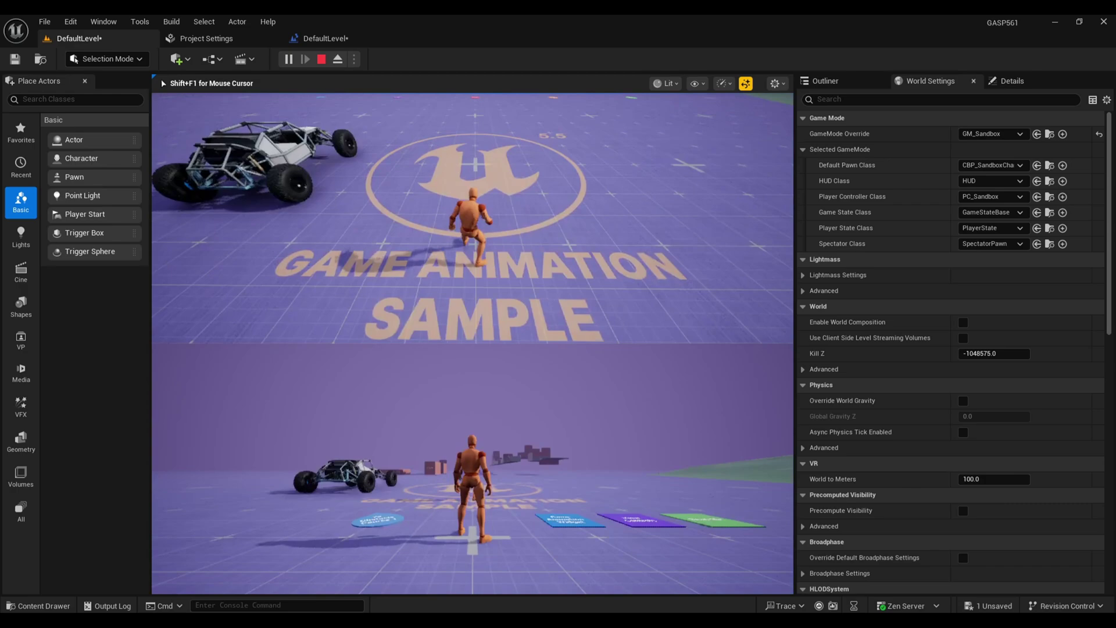
key("s")
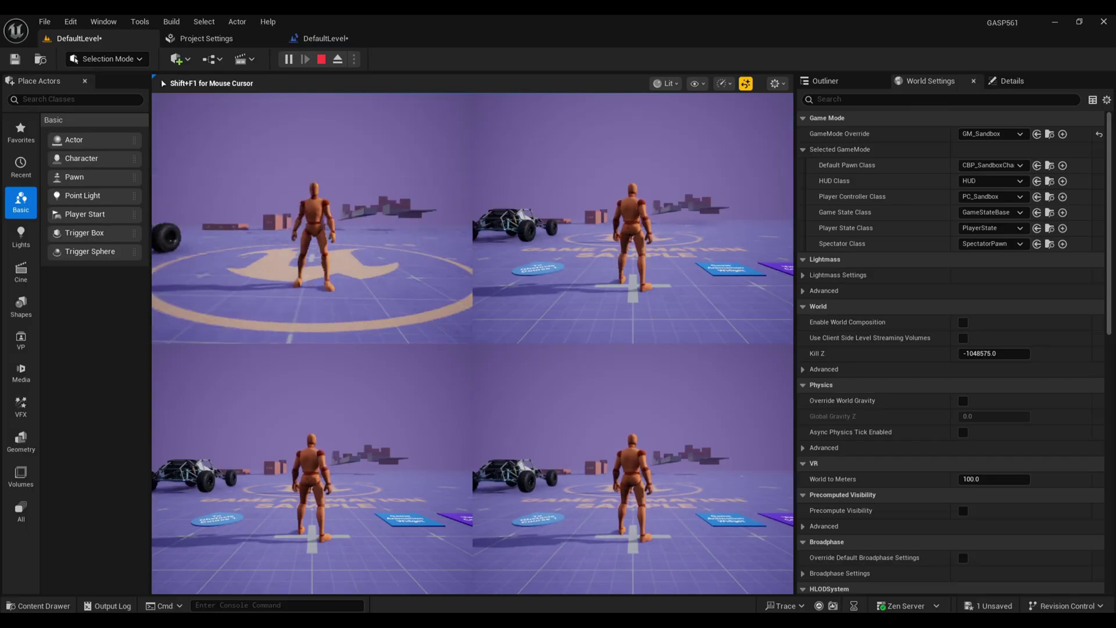
key("w")
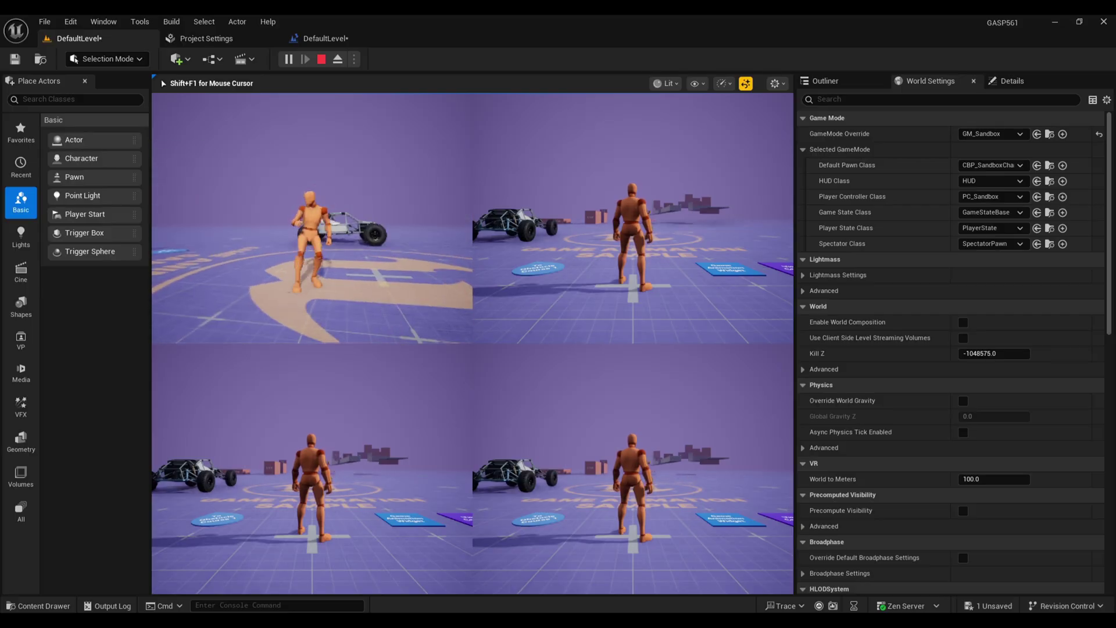
key("Escape")
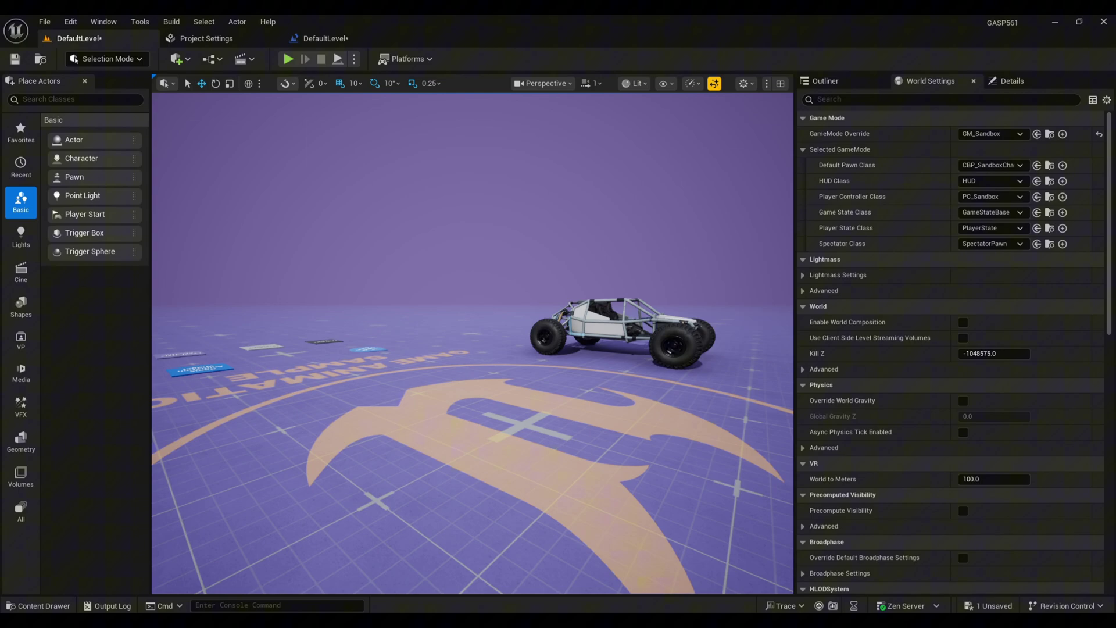
Step: Create a Boolean variable named IsTwoPlayer? in the Level Blueprint
left_click(330, 38)
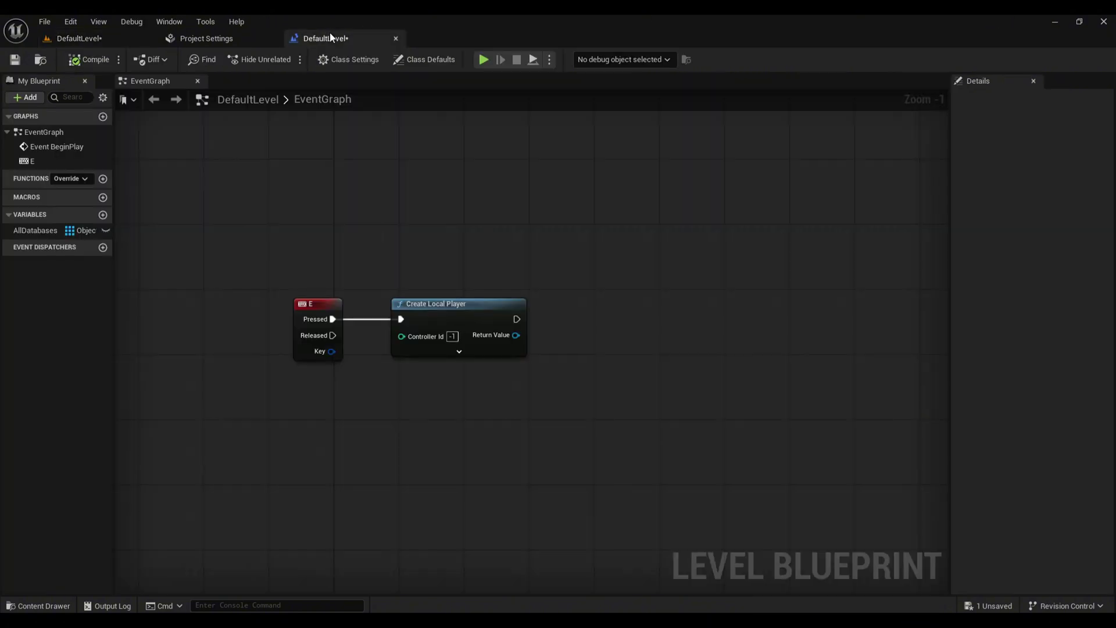
right_click_drag(417, 308, 447, 265)
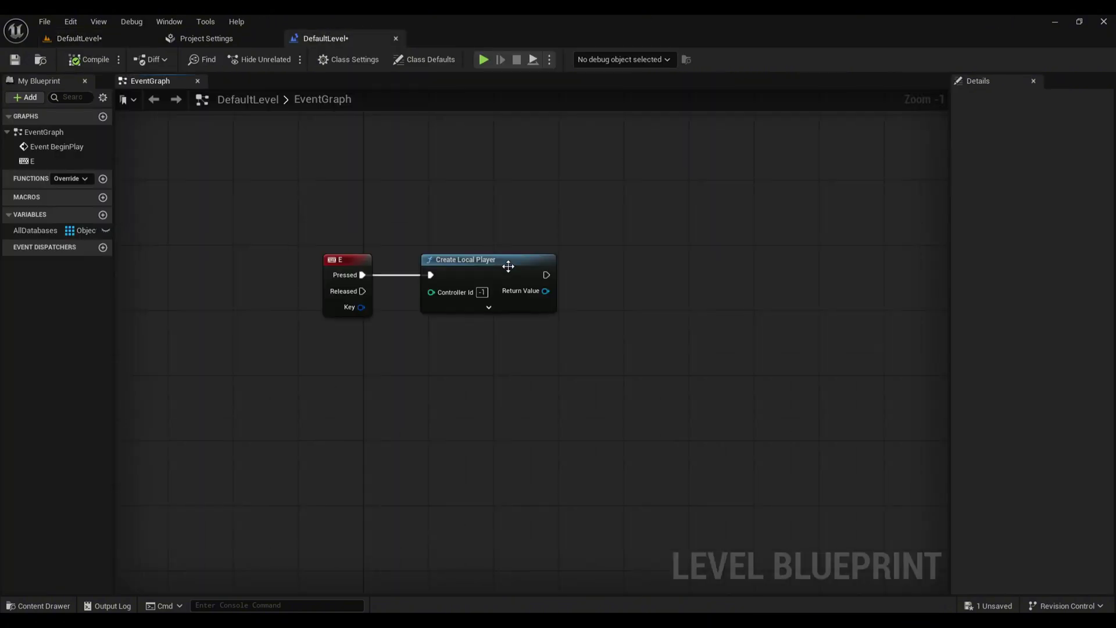
left_click(103, 216)
type("Is")
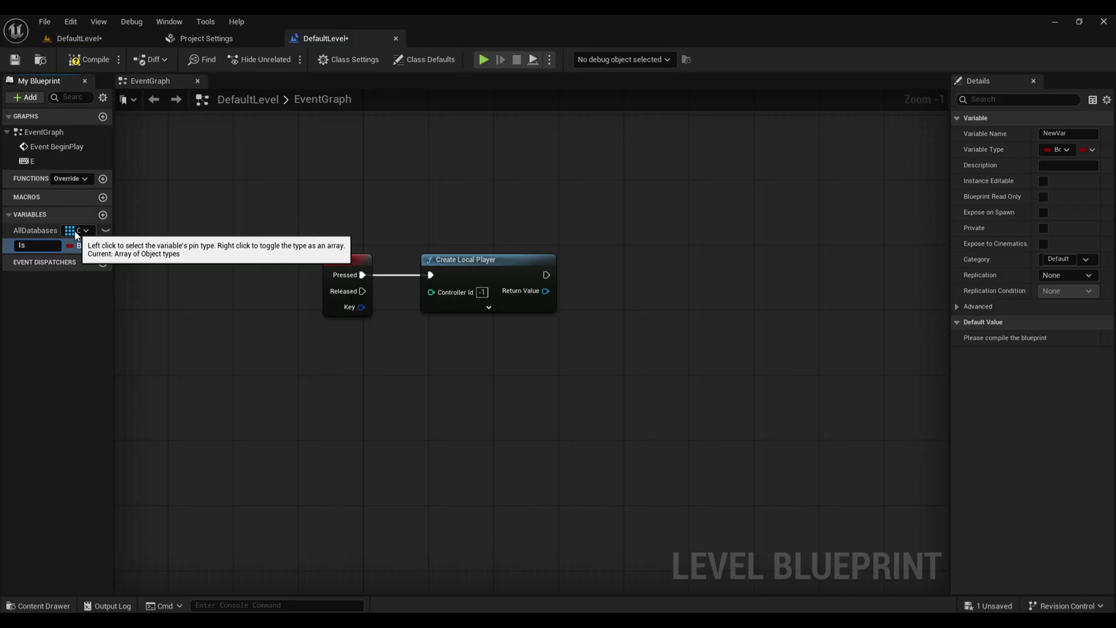
type("TwoPlayer?")
key("Return")
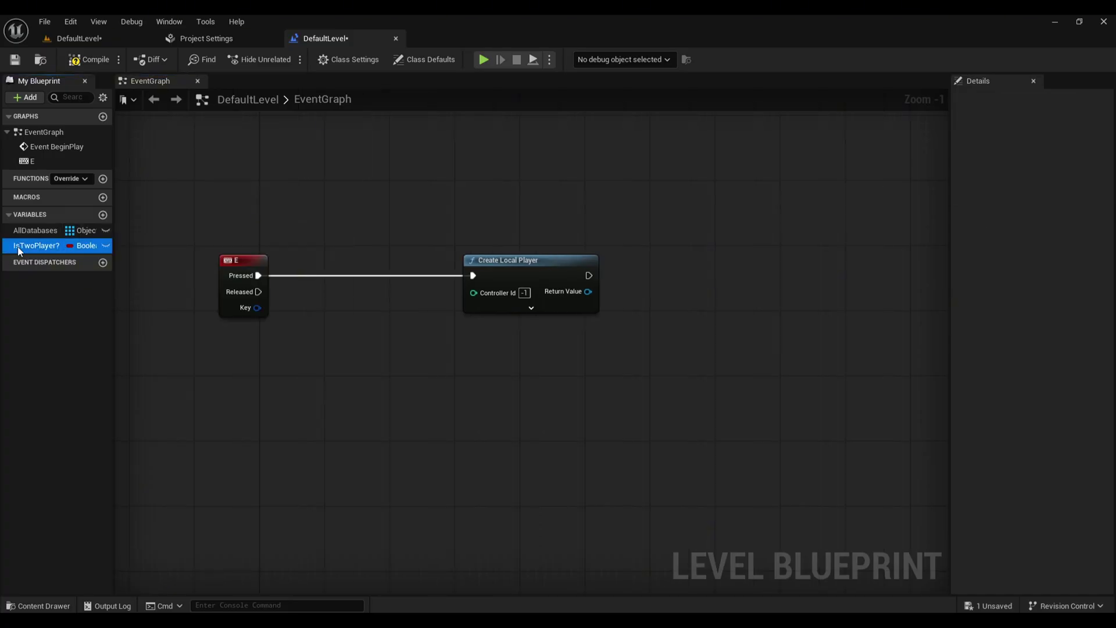
Step: Add a Get IsTwoPlayer? node to the event graph and convert it to a branched get with True and False outputs
left_click_drag(17, 246, 270, 357)
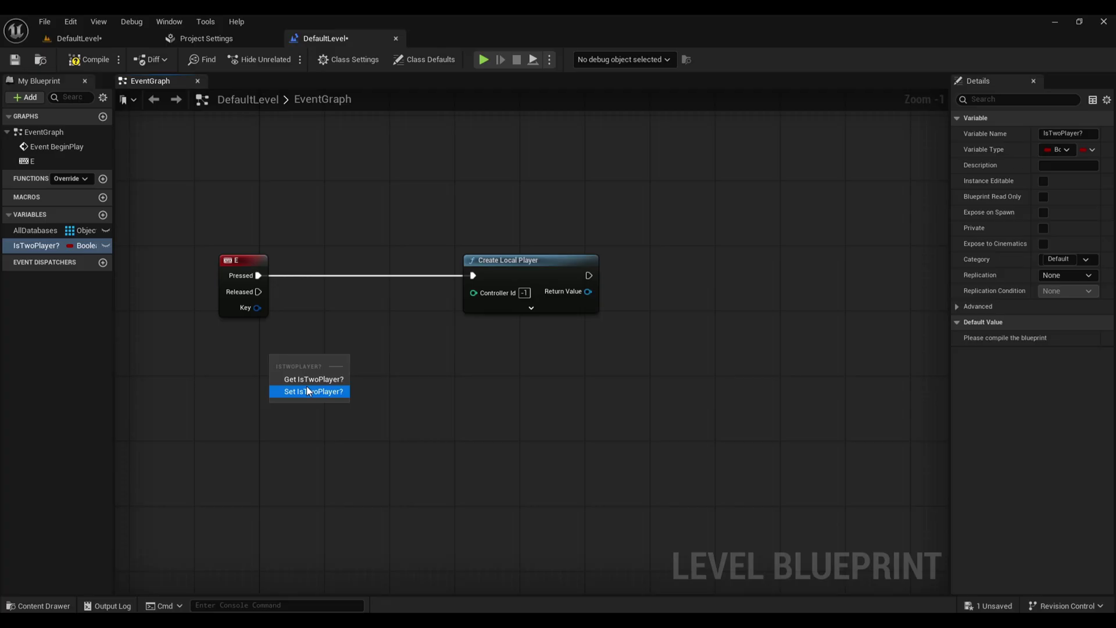
left_click(306, 379)
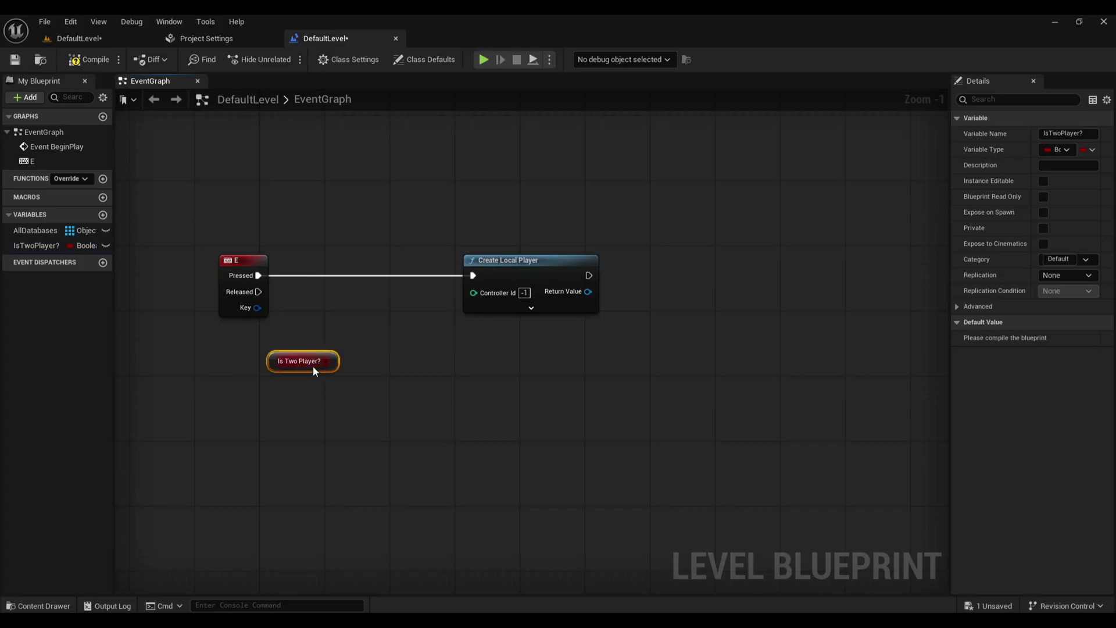
right_click(281, 361)
left_click(324, 472)
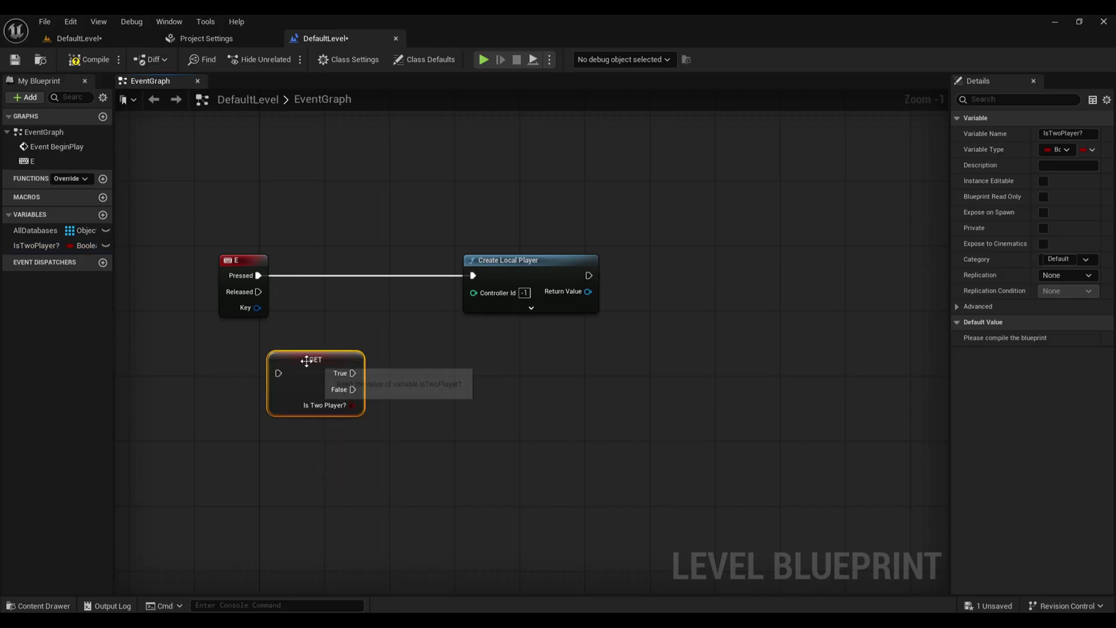
Step: Wire the E event's Pressed output into the IsTwoPlayer? Get node and its False output into Create Local Player
left_click_drag(307, 360, 339, 264)
left_click_drag(258, 275, 319, 274)
left_click(396, 243)
right_click_drag(396, 243, 326, 250)
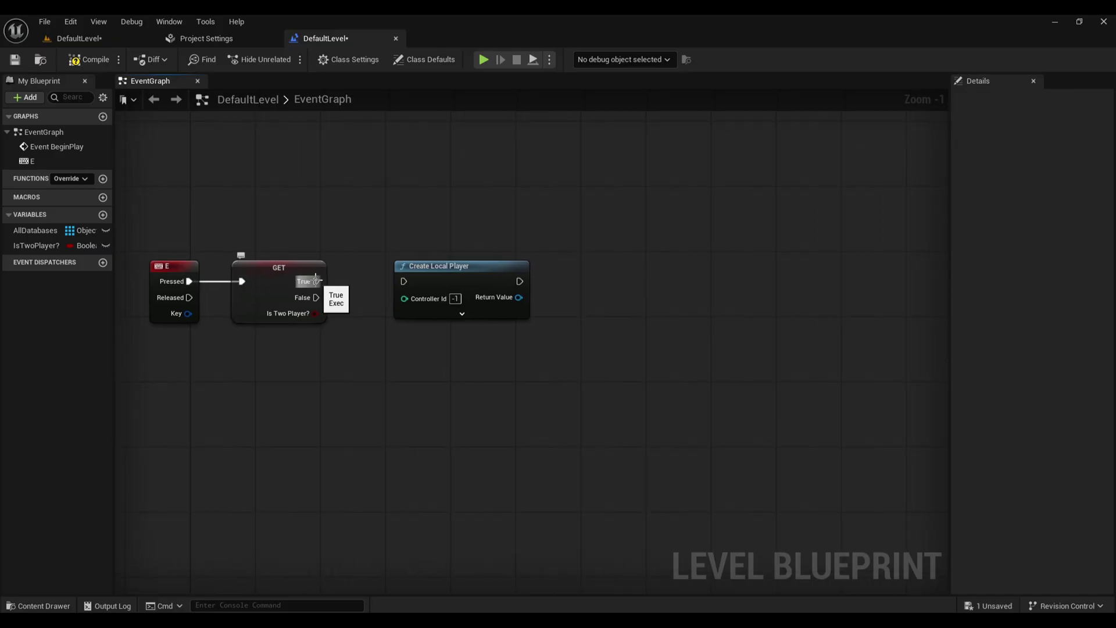
left_click_drag(413, 271, 415, 291)
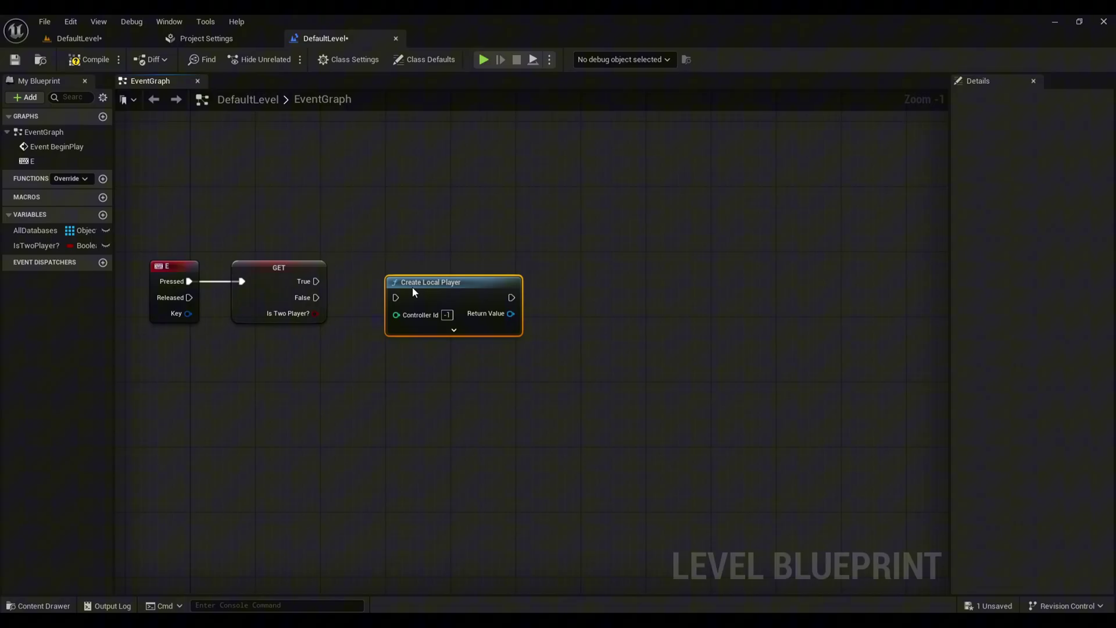
left_click_drag(308, 299, 395, 297)
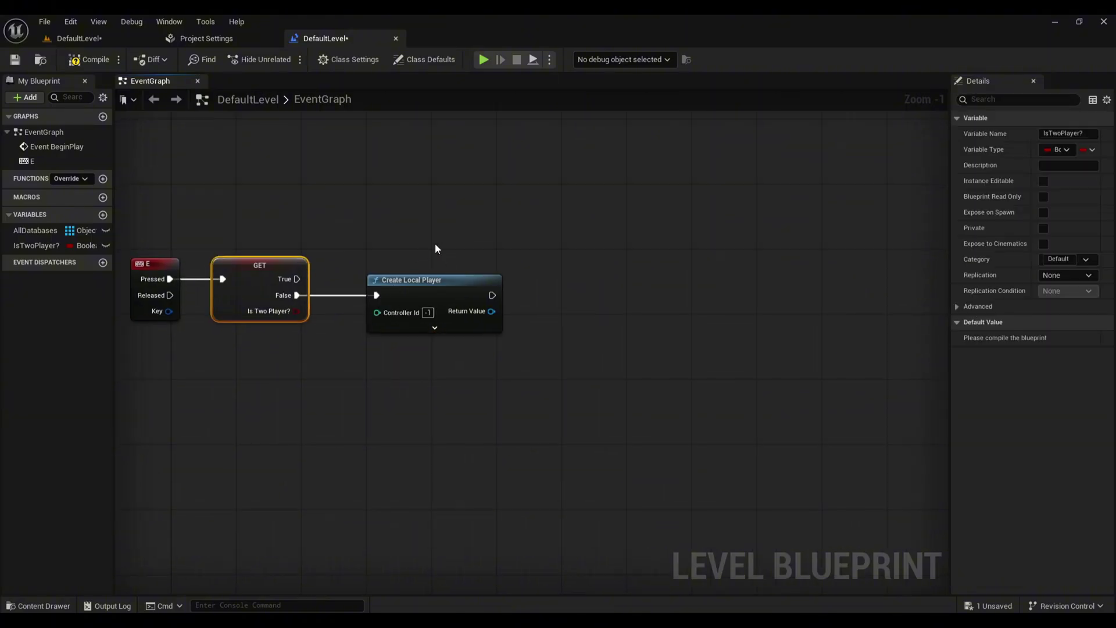
Step: Add a Set IsTwoPlayer? node with the value true after Create Local Player and play-test the level
left_click(435, 243)
left_click_drag(36, 246, 531, 285)
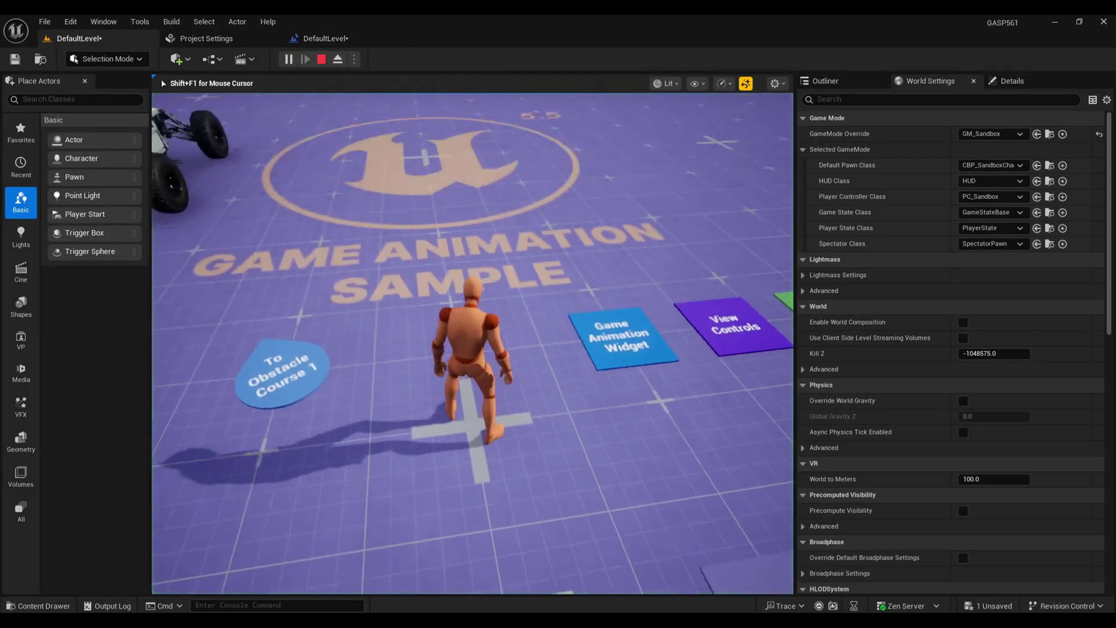
key("w")
key("2")
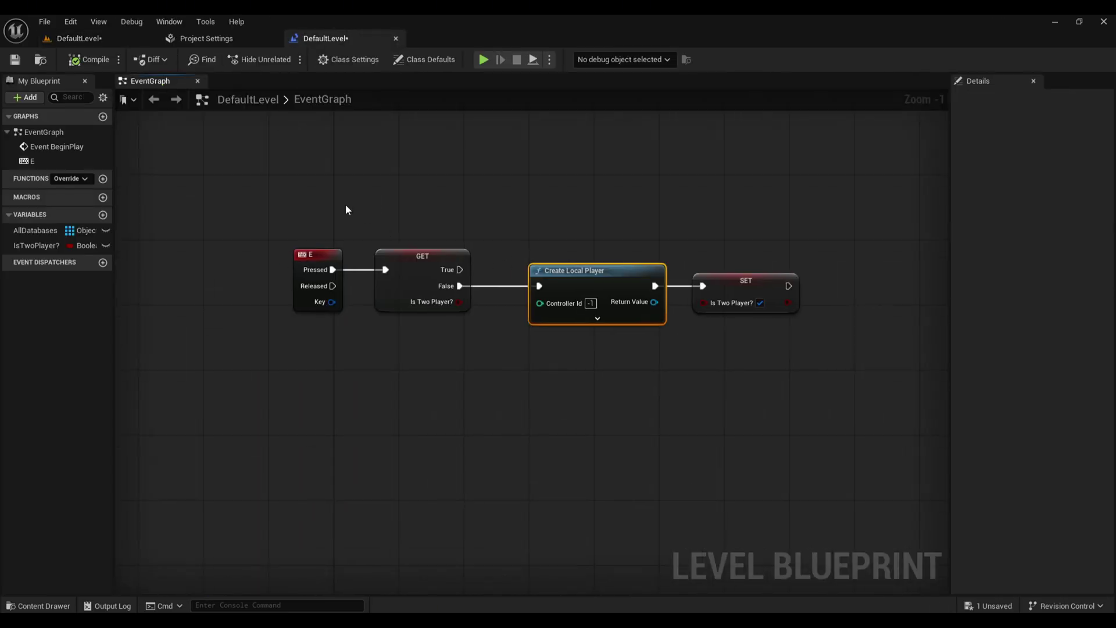
Step: Examine the node chain from the E event through the IsTwoPlayer? check and Create Local Player to the Set node
left_click_drag(269, 221, 802, 479)
left_click(570, 448)
right_click_drag(492, 379, 421, 426)
left_click(250, 302)
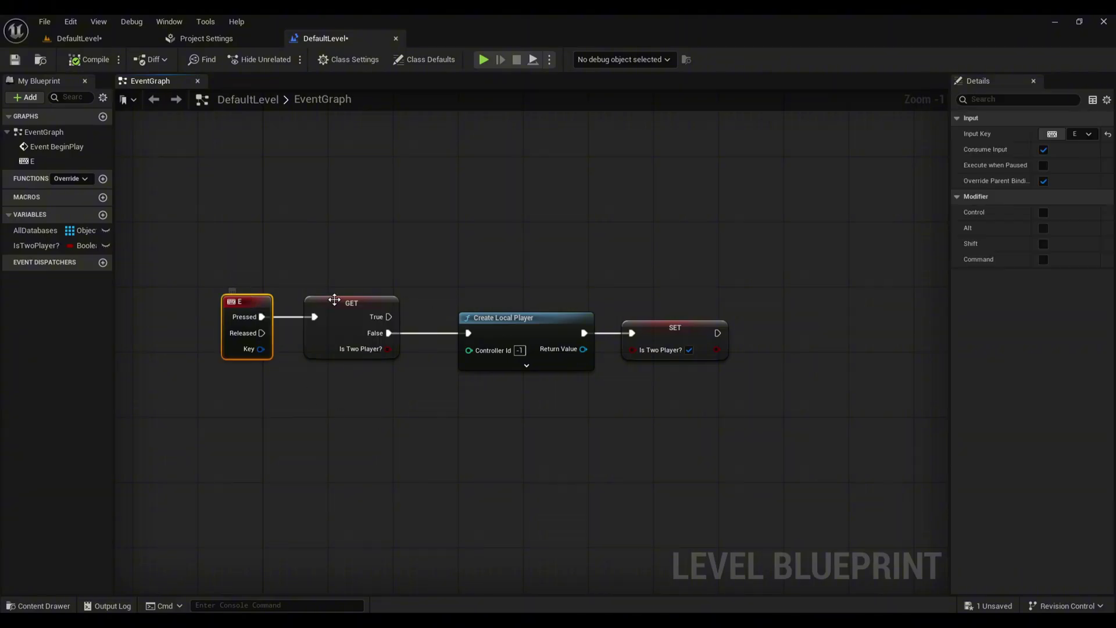
left_click(337, 302)
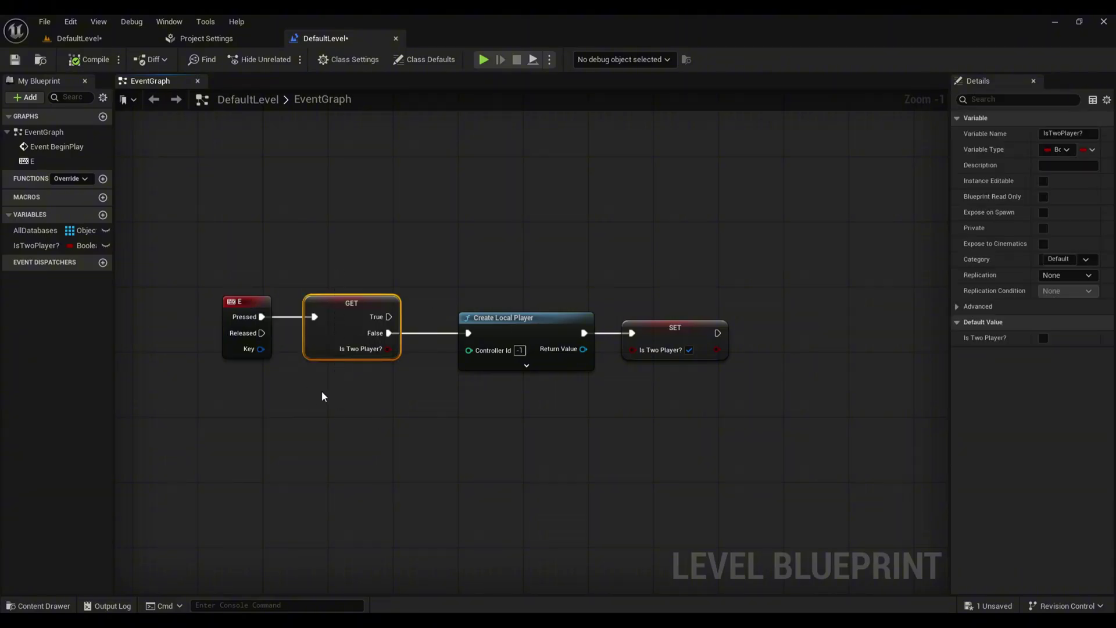
left_click(324, 370)
left_click(338, 326)
left_click(342, 385)
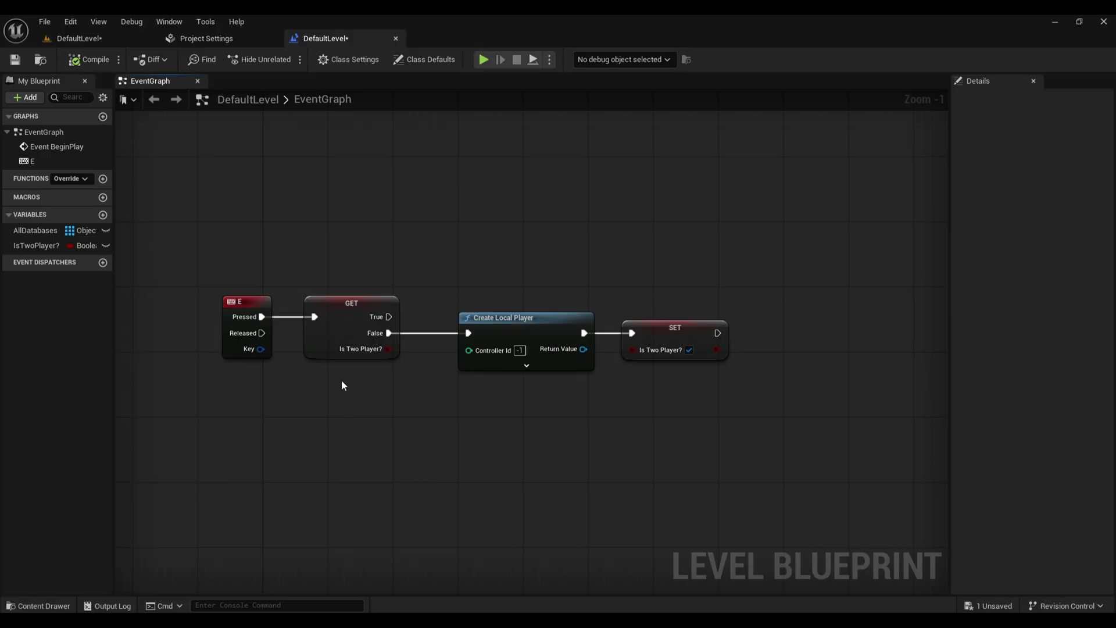
right_click_drag(535, 423, 491, 415)
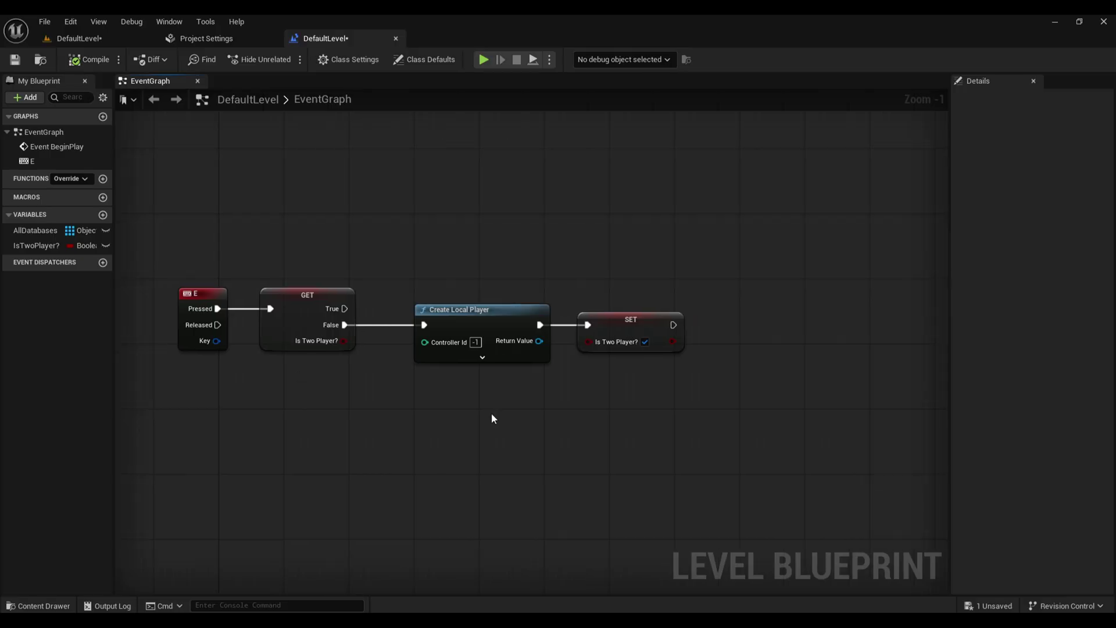
left_click_drag(581, 275, 660, 375)
left_click(660, 375)
right_click_drag(661, 375, 625, 388)
right_click_drag(305, 265, 407, 264)
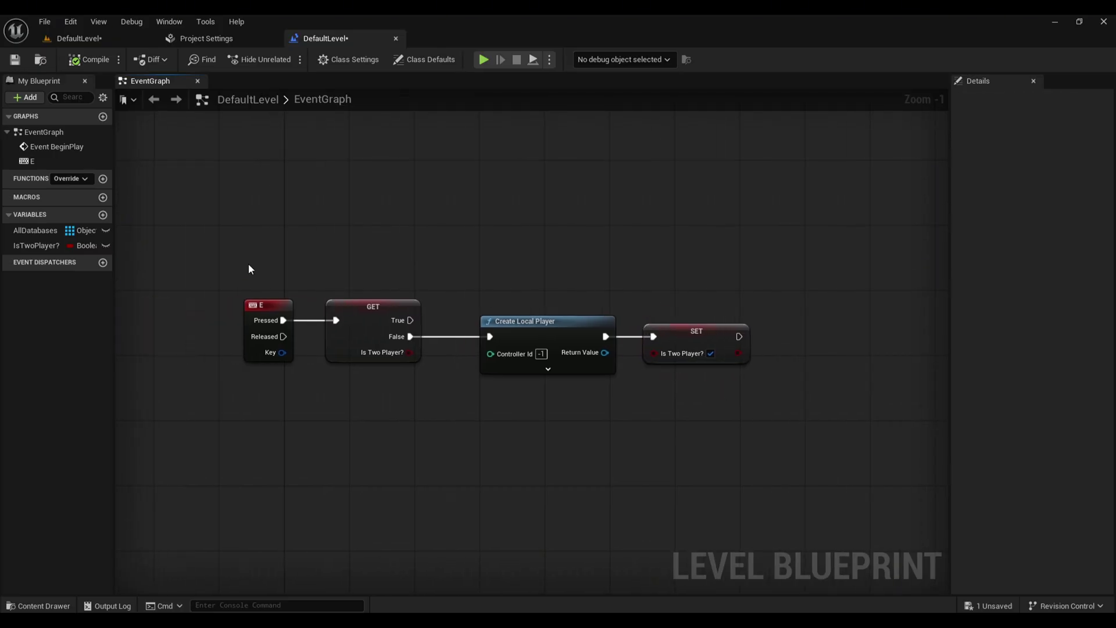
left_click_drag(260, 392, 262, 392)
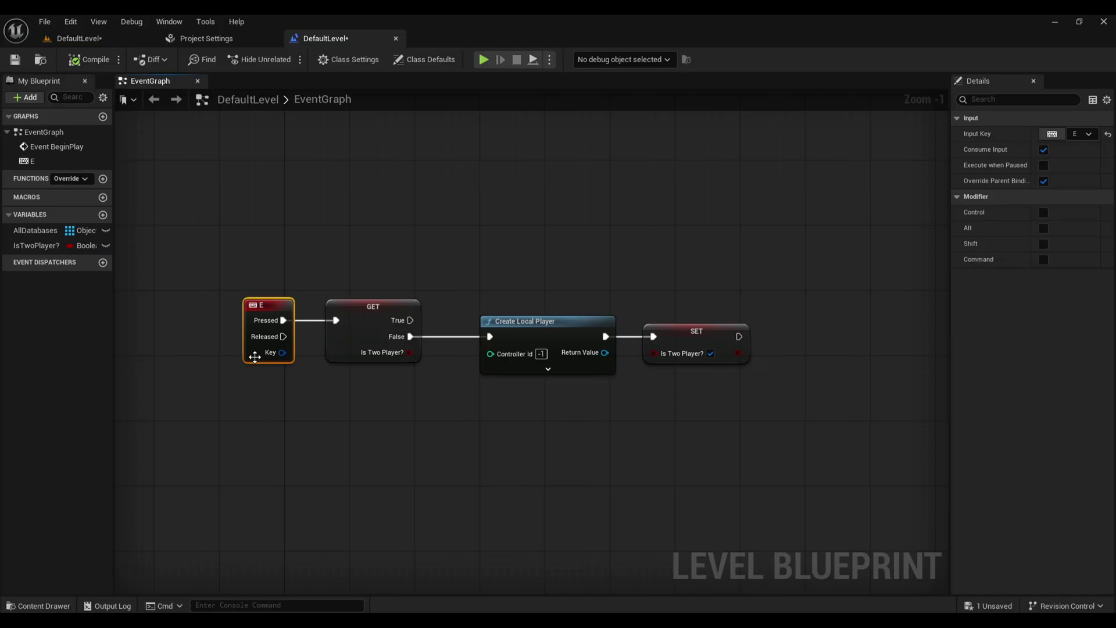
left_click(364, 312)
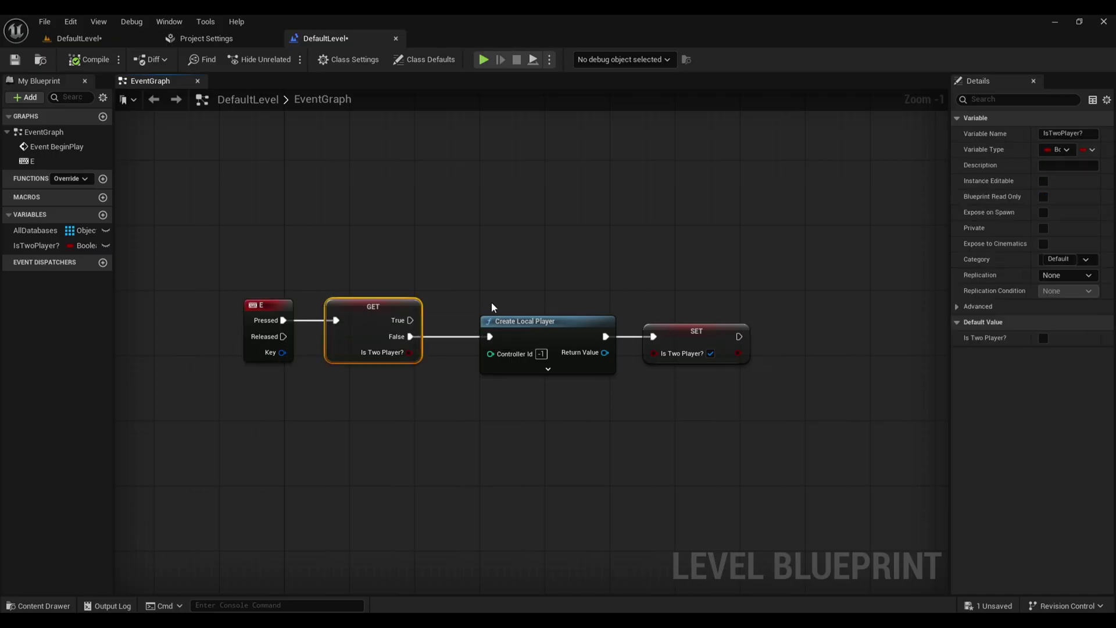
left_click_drag(370, 242, 372, 412)
mouse_move(410, 320)
left_mouse_down()
mouse_move(459, 238)
mouse_move(416, 309)
left_mouse_up()
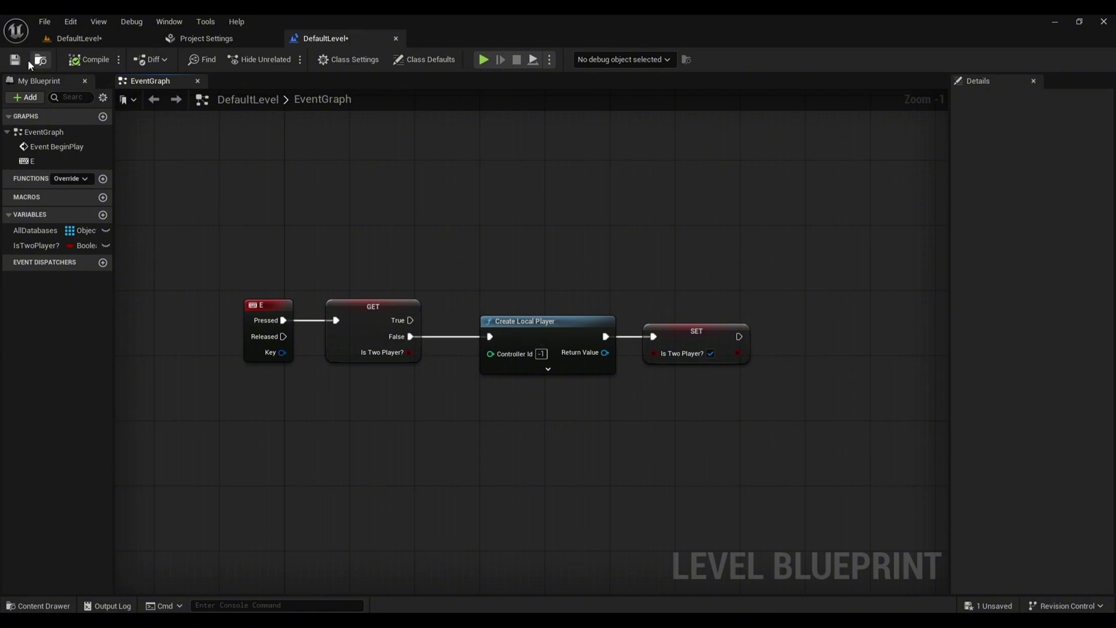
Step: Save the level and play-test it, spawning the second player and moving the first character in all directions
left_click(25, 60)
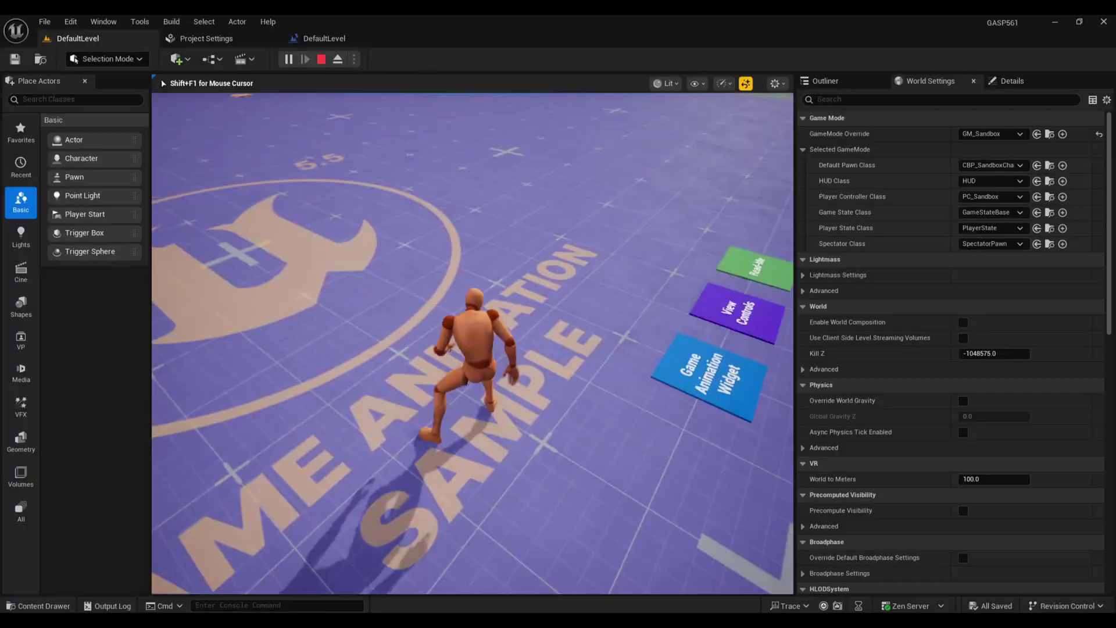
key("e")
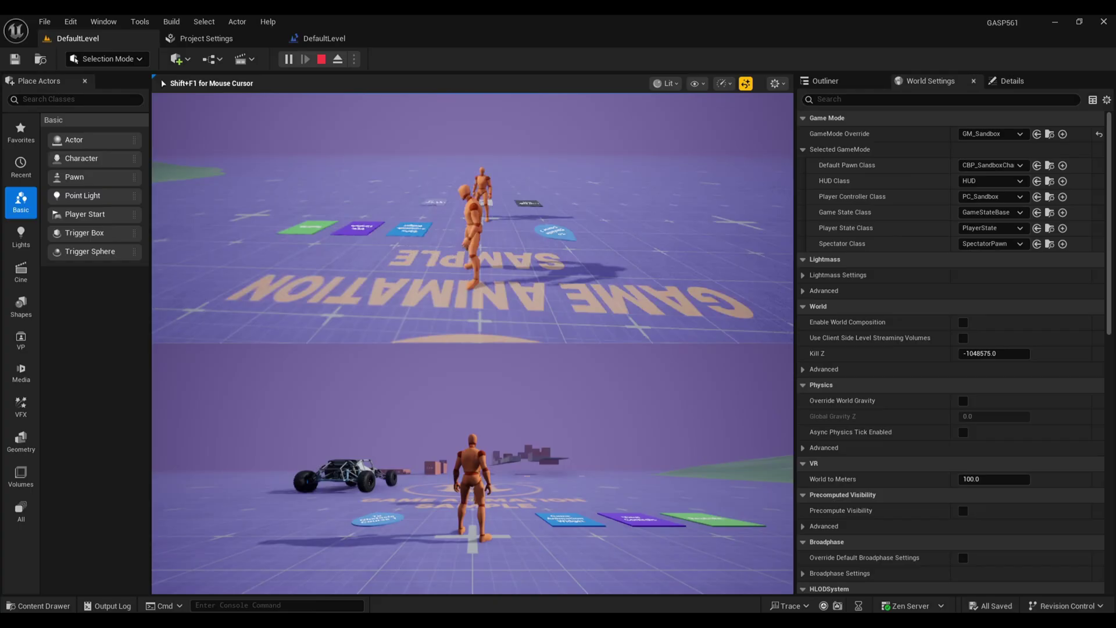
key("w")
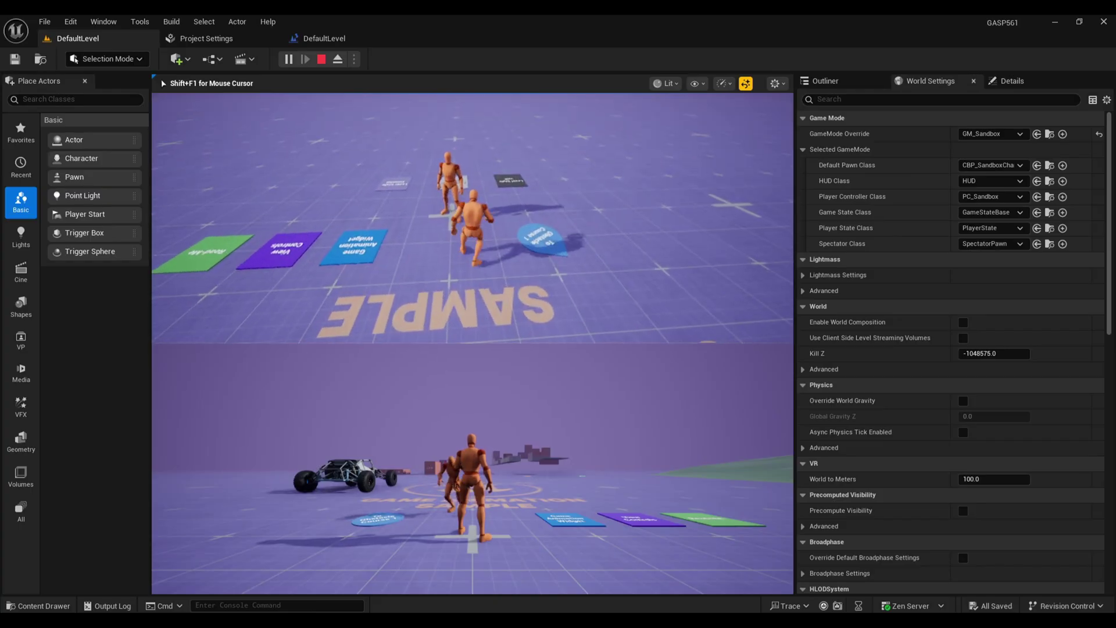
key("s")
key("a")
key("d")
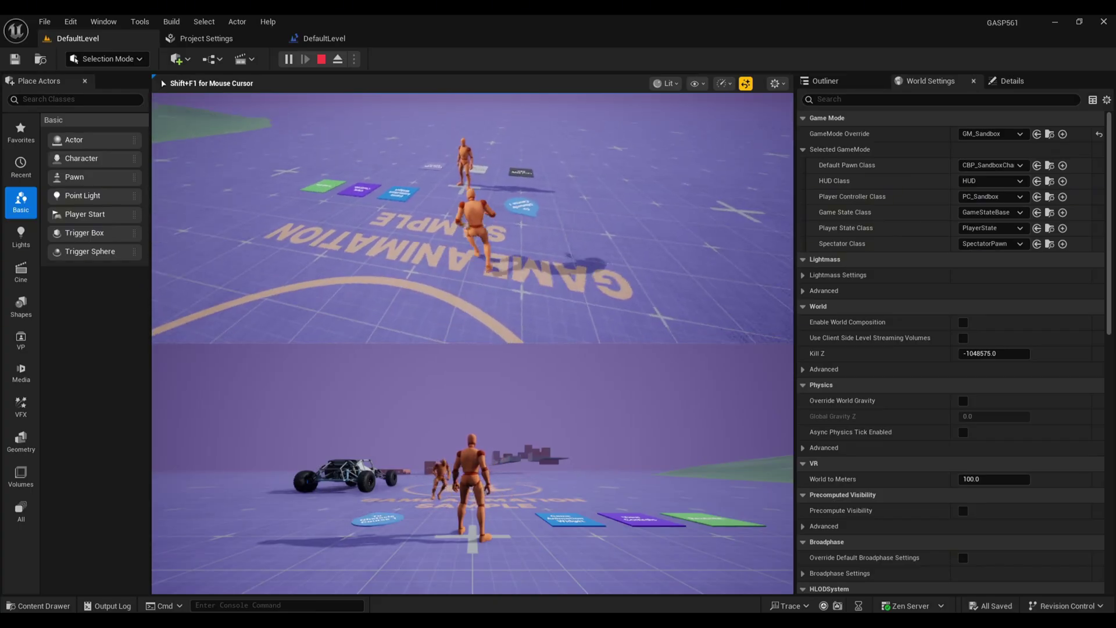
Step: End the play-test, close Project Settings, and open the GM_Sandbox game mode blueprint without its Compiler Results
key("Escape")
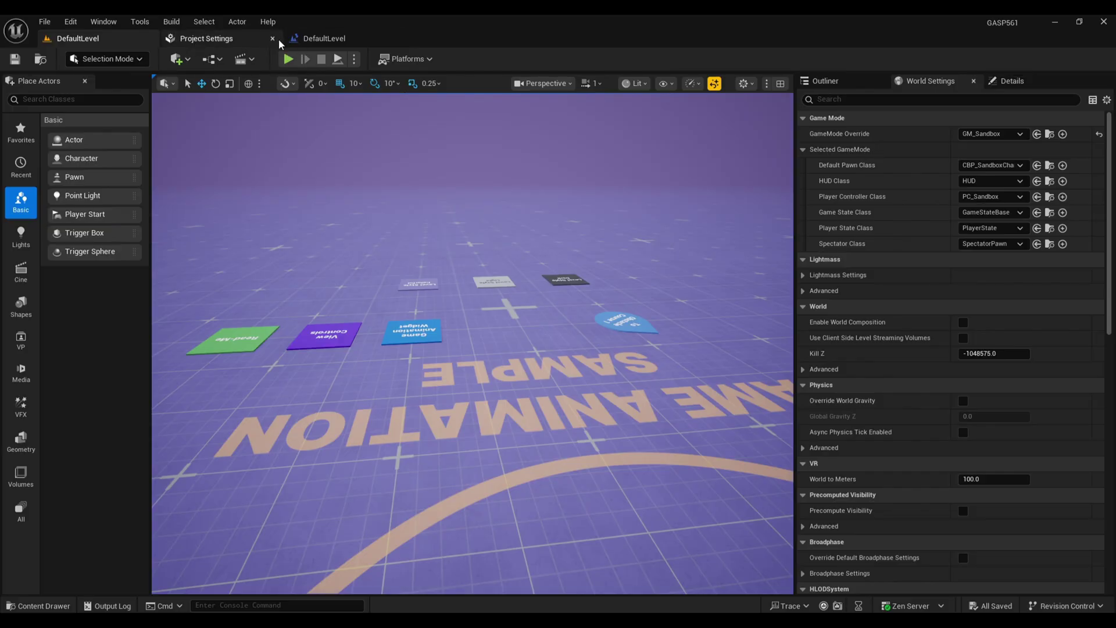
left_click(272, 39)
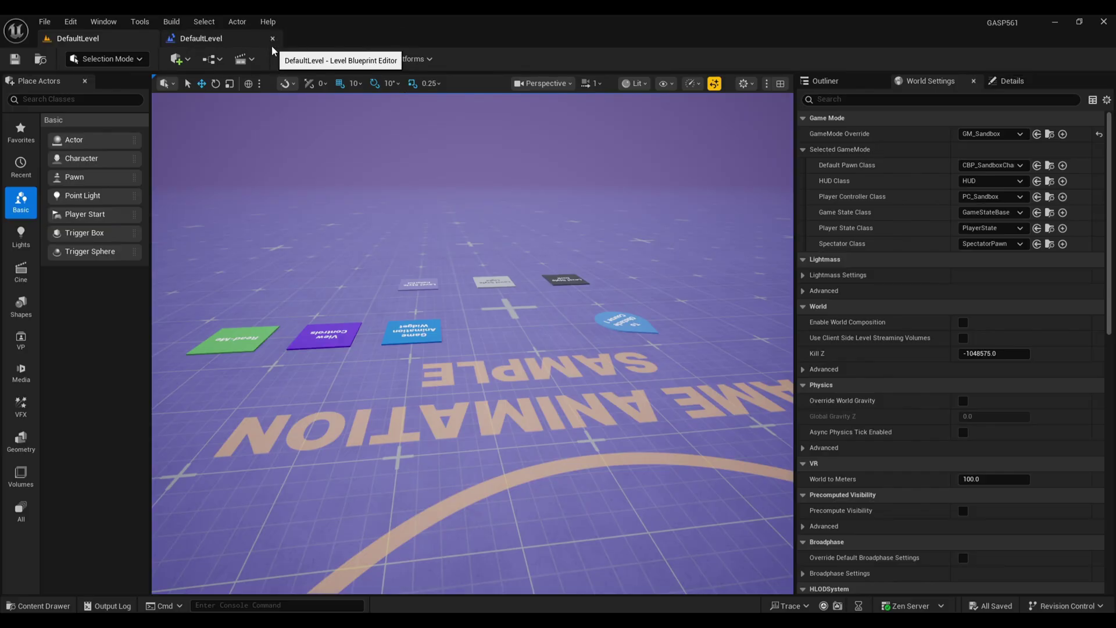
left_click(1050, 136)
double_click(705, 440)
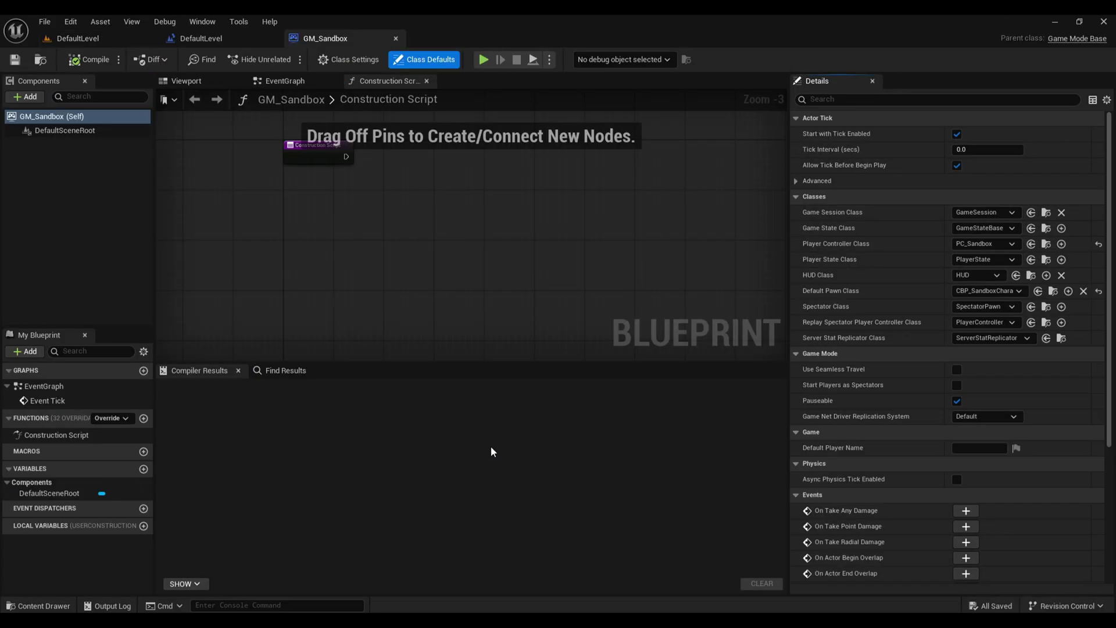
left_click(238, 370)
left_click(237, 371)
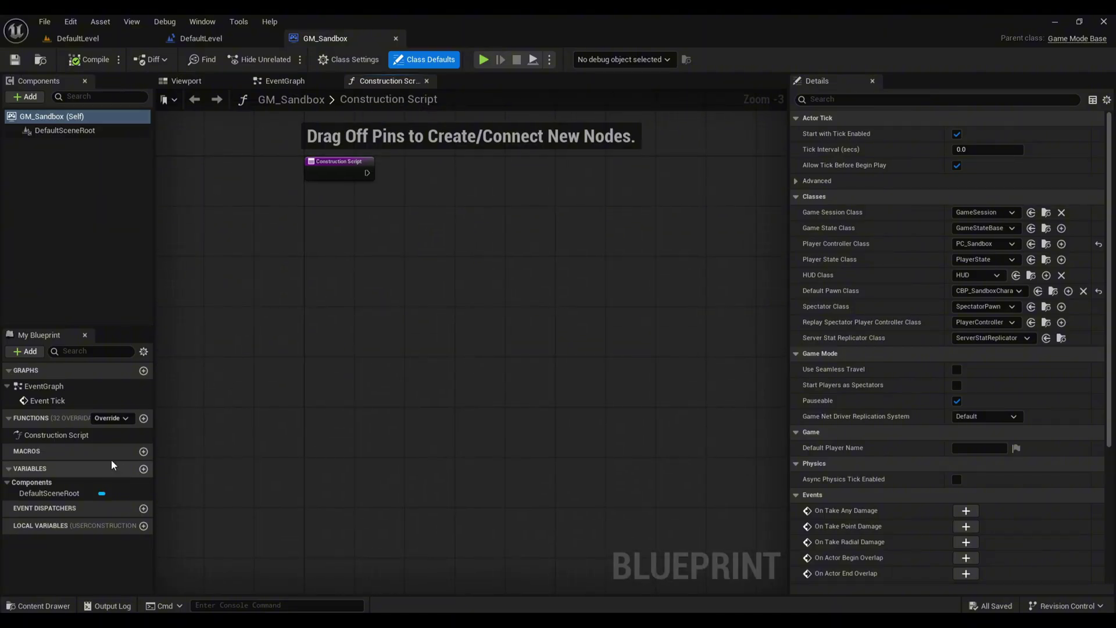
Step: Override the Get Default Pawn Class for Controller function in GM_Sandbox and delete its parent call node
left_click(104, 419)
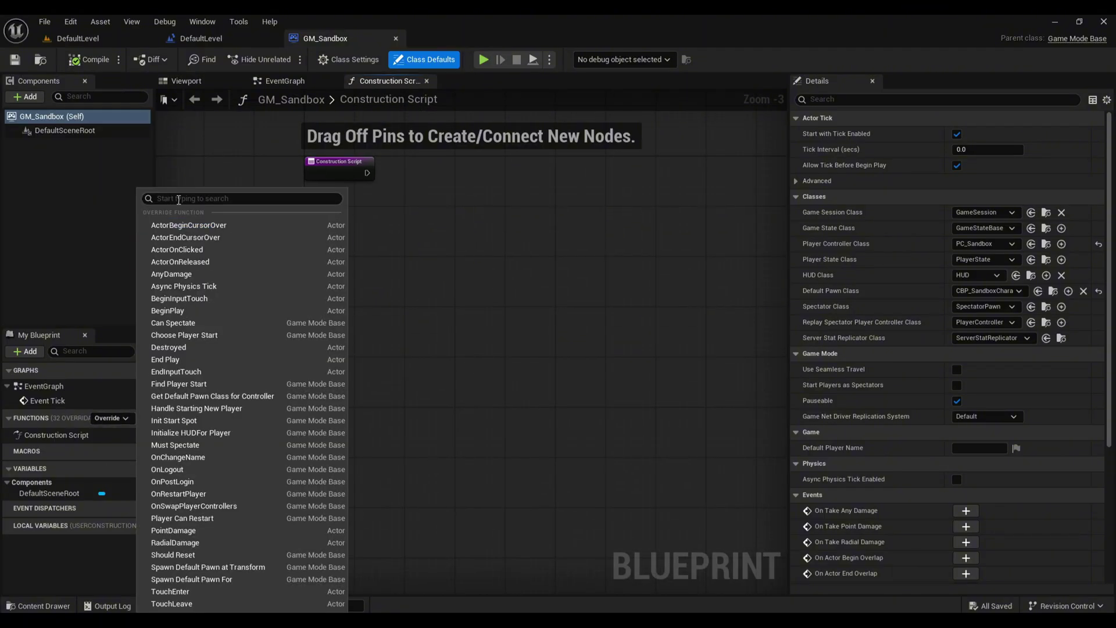
type("G")
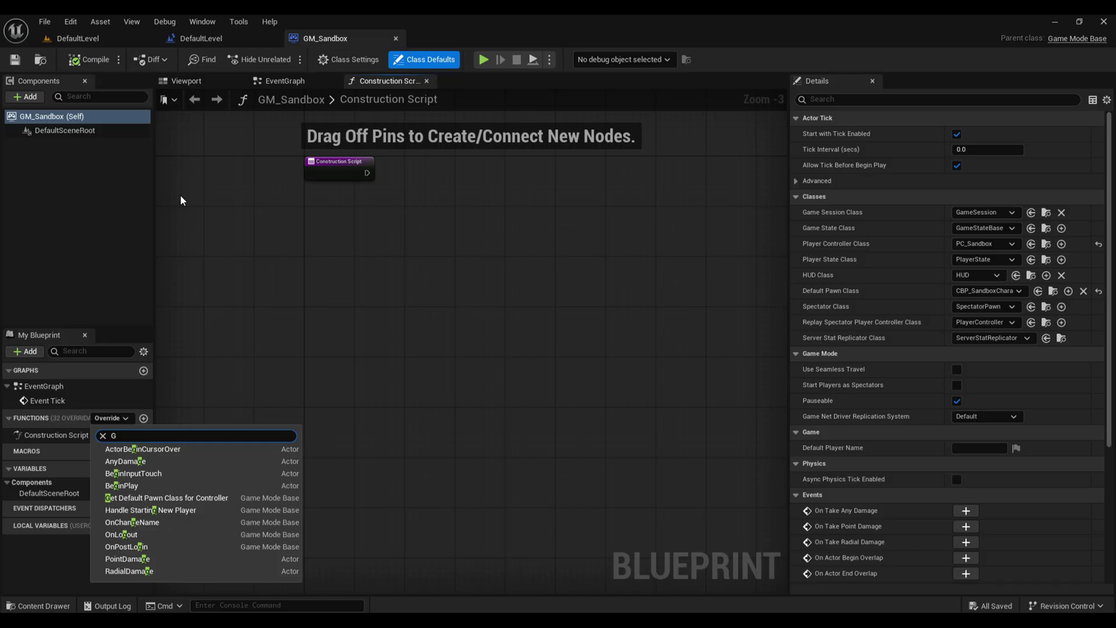
key("BackSpace")
type("De")
key("BackSpace")
key("BackSpace")
type("Get")
key("Return")
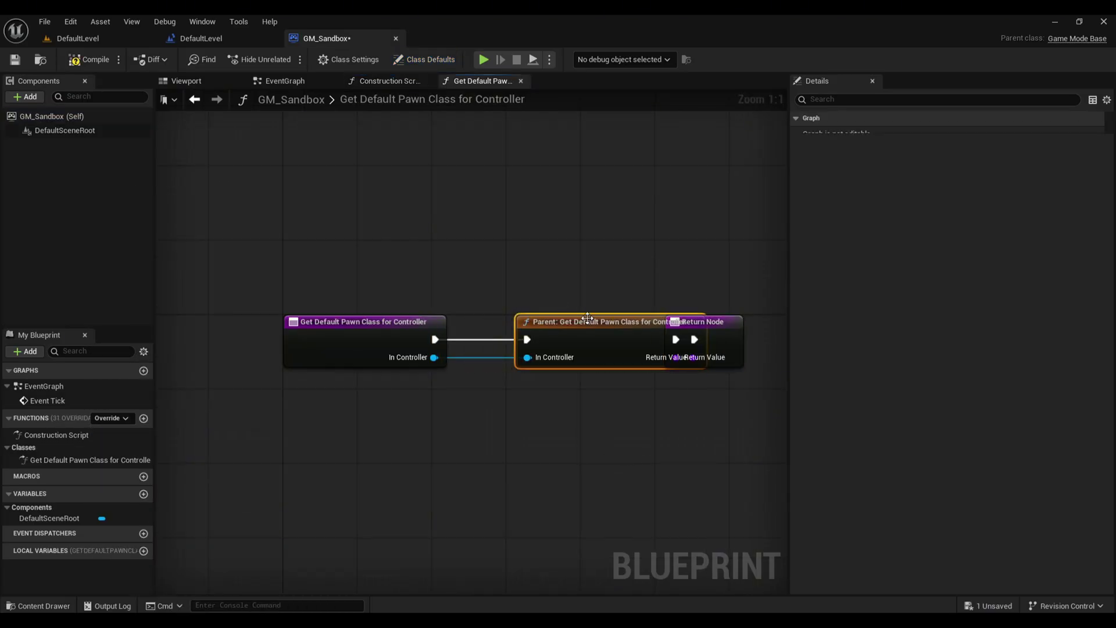
left_click_drag(599, 319, 553, 318)
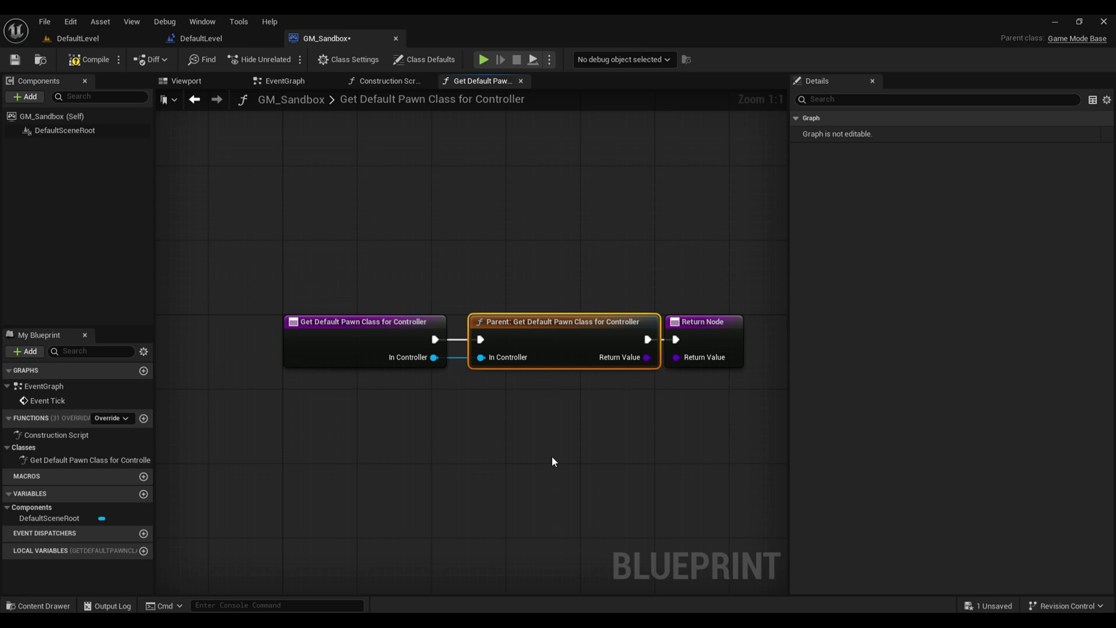
key("Delete")
Step: Add a Cast To PlayerController after the function entry, feed In Controller into its Object input, and align the two nodes
right_click_drag(435, 335, 341, 323)
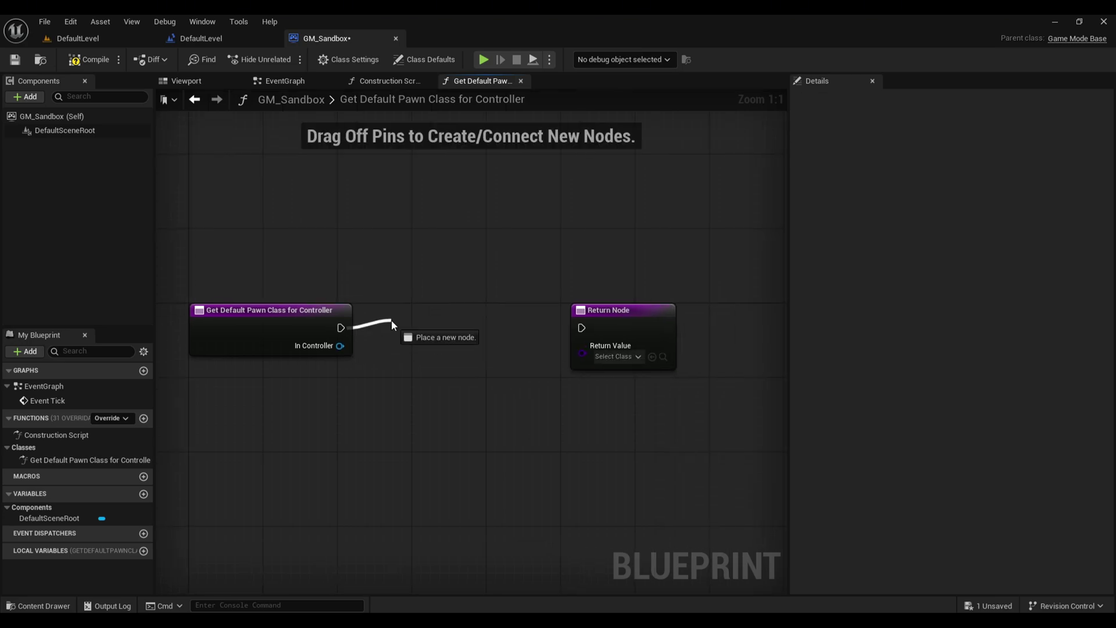
left_click_drag(392, 320, 392, 320)
type("cast to player")
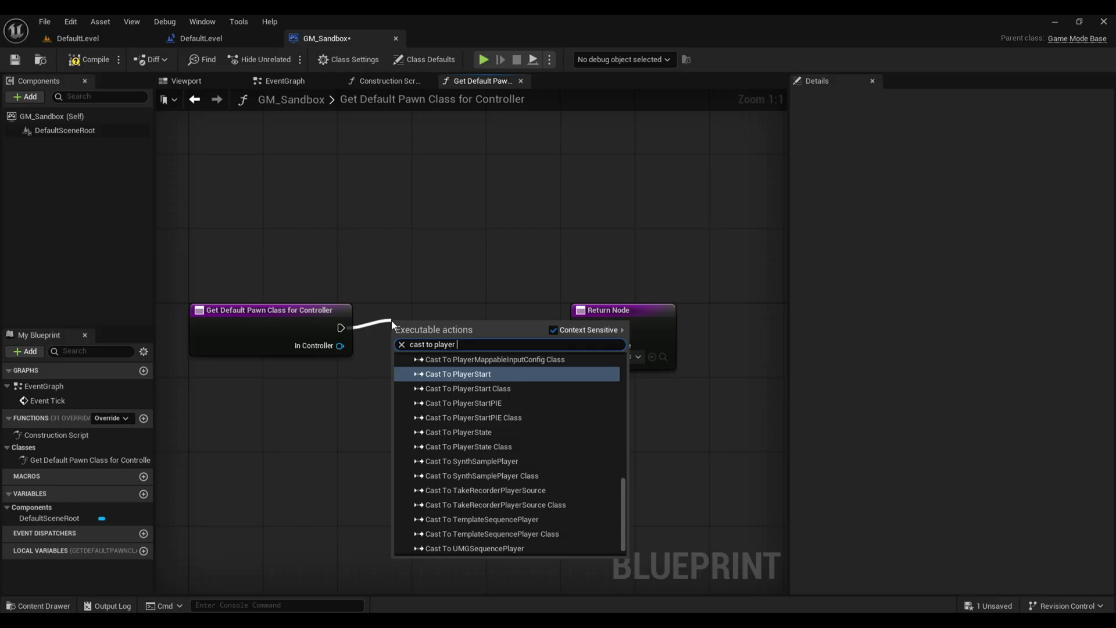
type("c")
key("Return")
left_click_drag(340, 355, 401, 354)
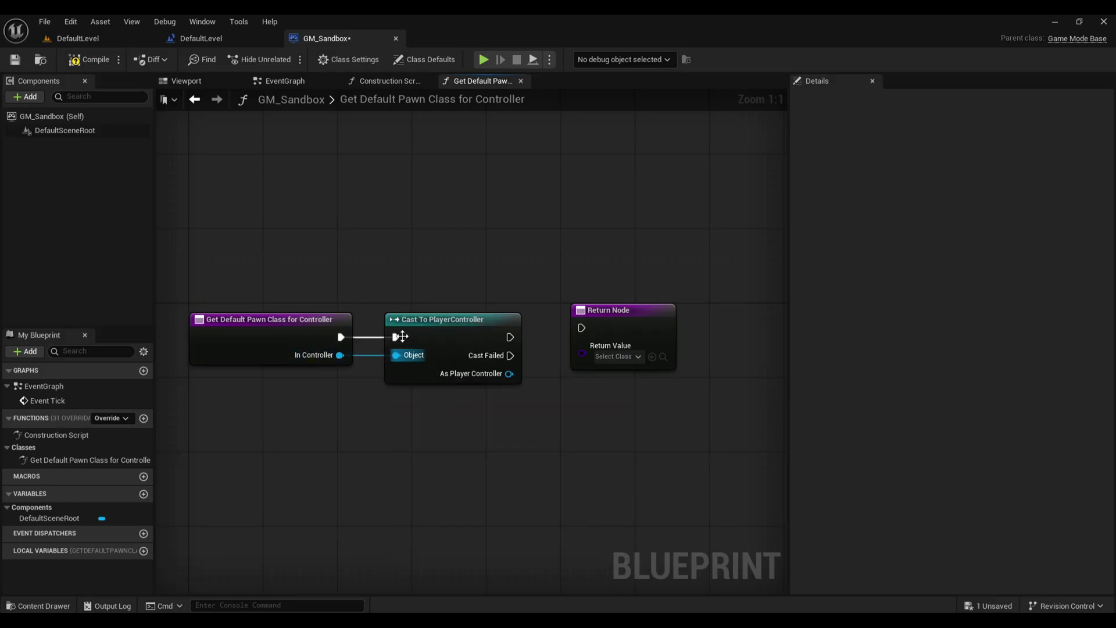
left_click_drag(277, 290, 522, 360)
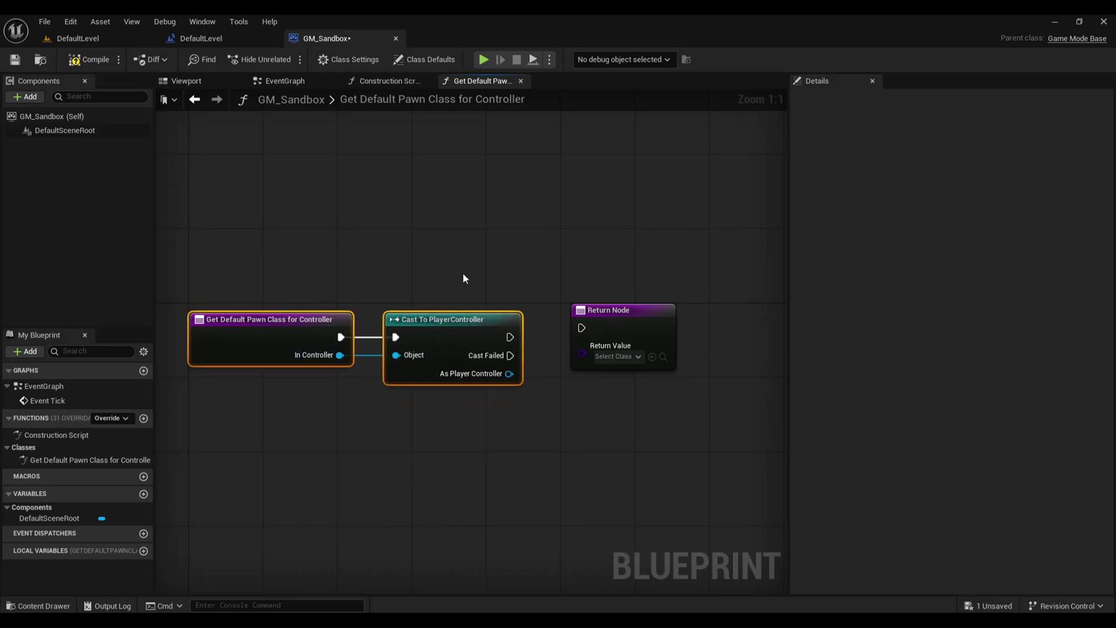
left_click(464, 278)
Step: Add Get Local Player Controller ID from As Player Controller and compare its Return Value with 0 using an Equal node
right_click_drag(528, 392, 504, 388)
left_click_drag(475, 374, 513, 423)
type("get")
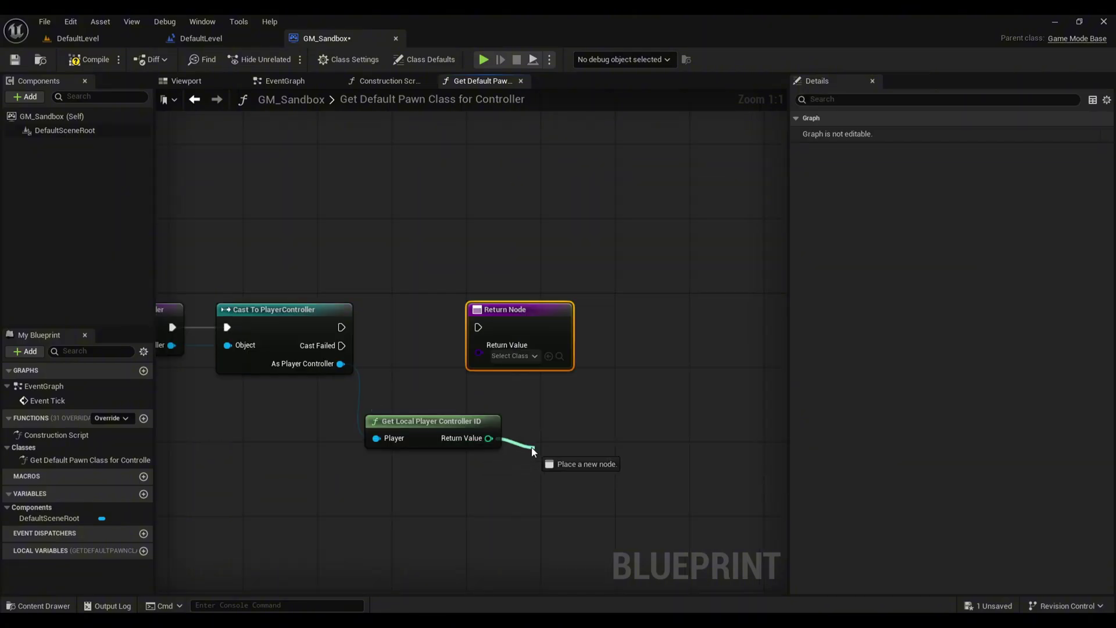
left_click_drag(535, 448, 534, 448)
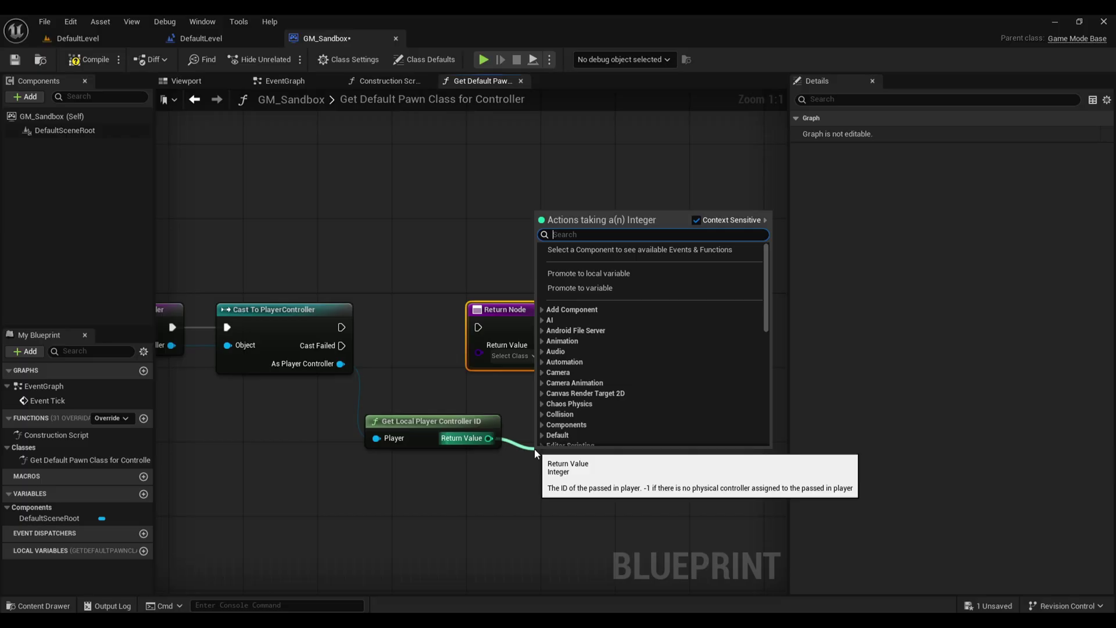
type("=")
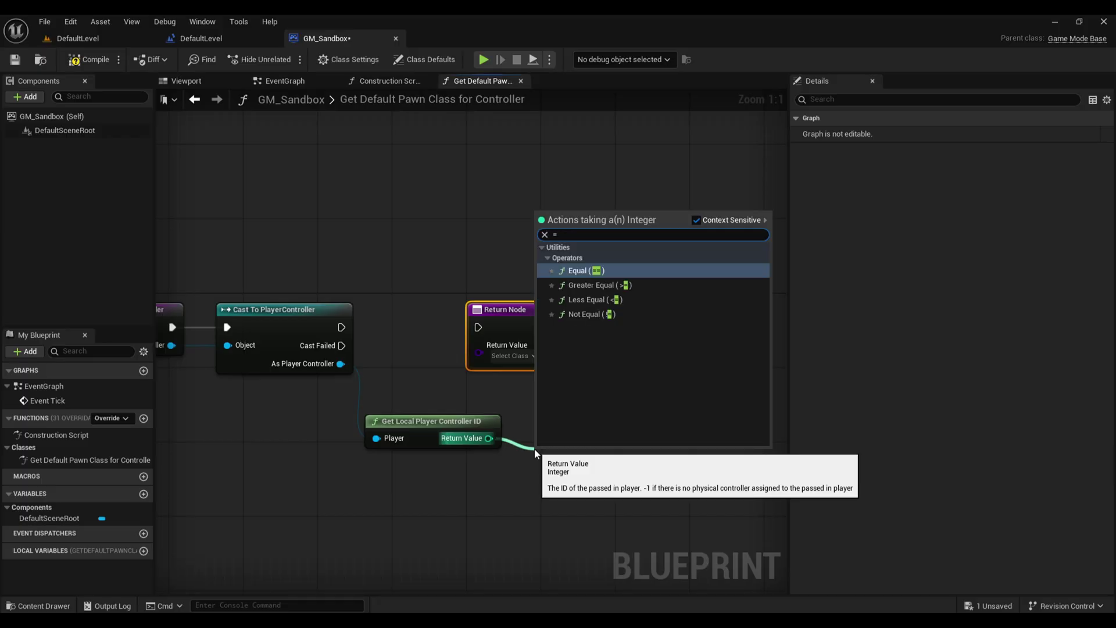
left_click(595, 271)
Step: Add a Branch driven by the Equal result, run the successful cast into it, and connect True to the Return Node
left_click(628, 378)
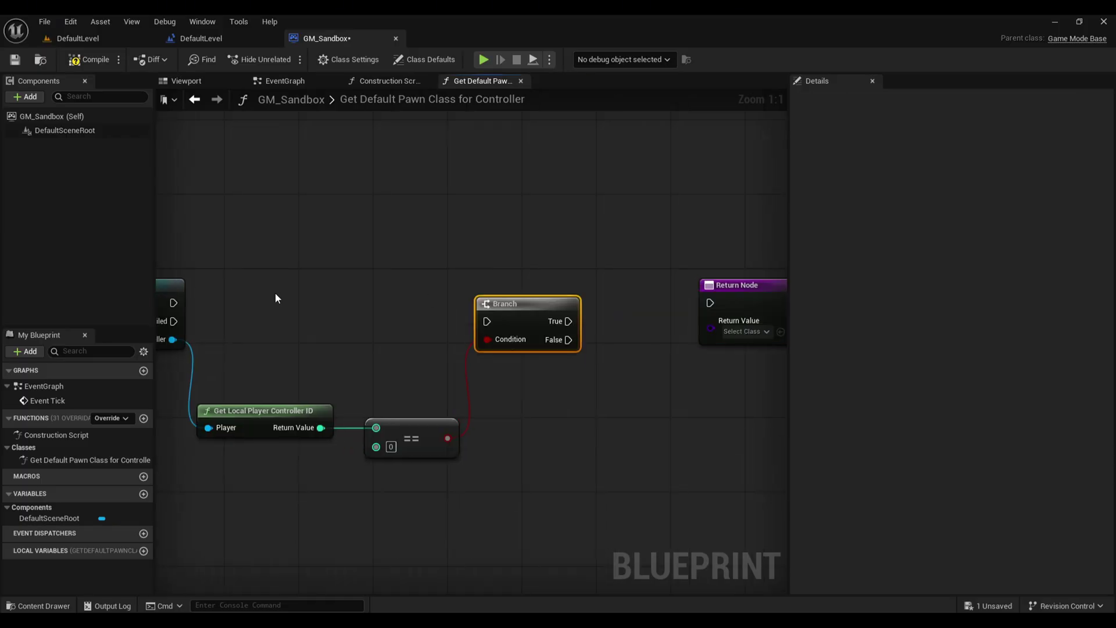
left_click_drag(173, 302, 486, 322)
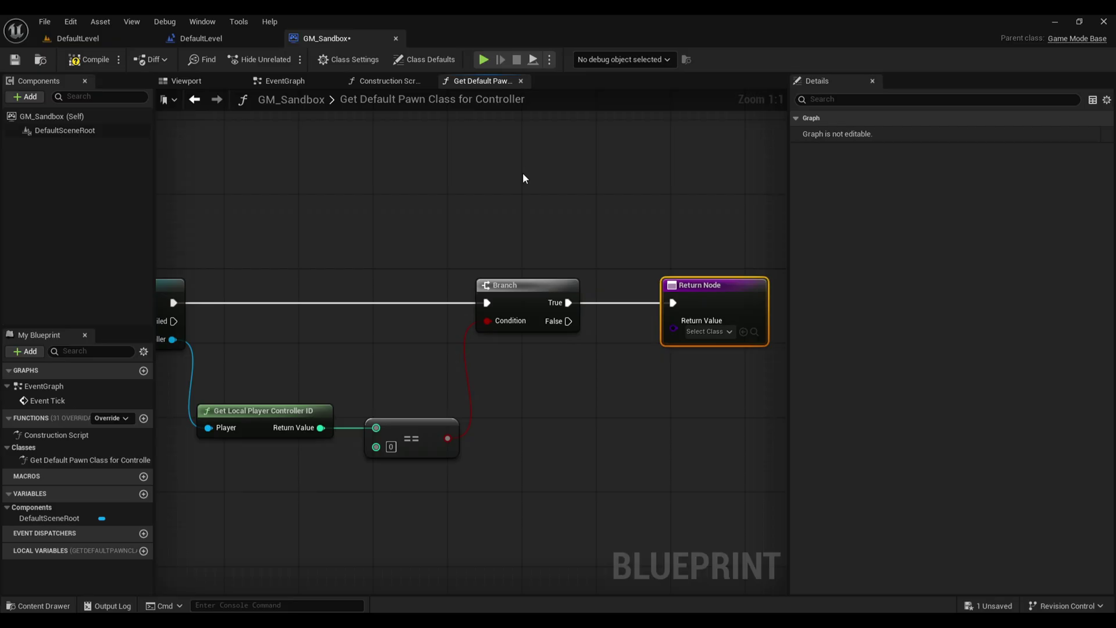
right_click_drag(522, 173, 409, 151)
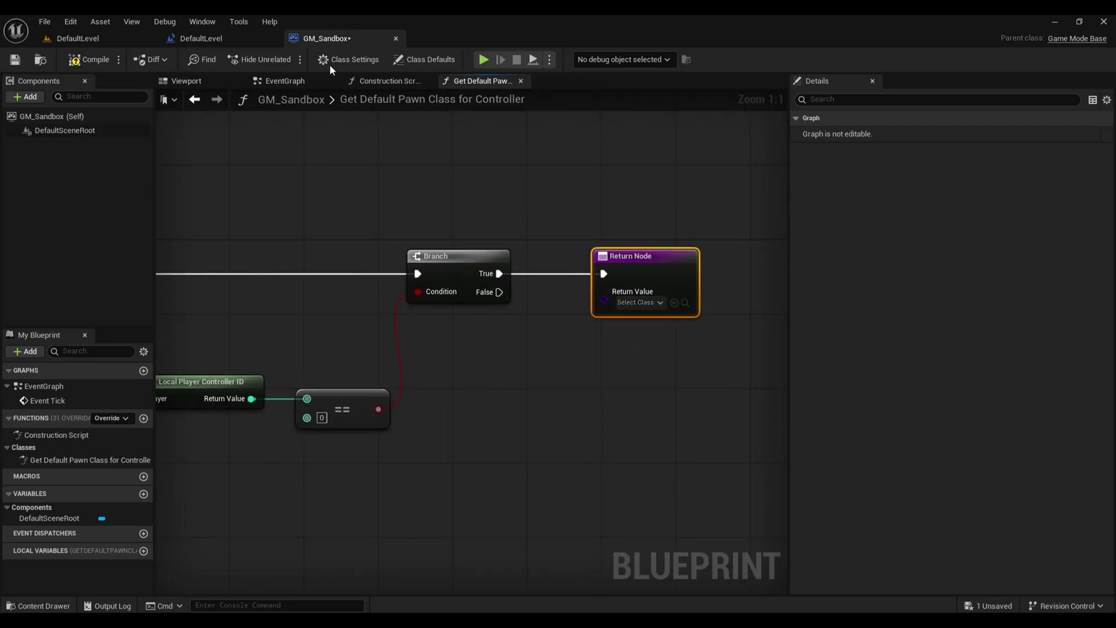
Step: Set the Return Value on the Branch's True path to the CBP_SandboxCharacter class used as Default Pawn Class
left_click(214, 41)
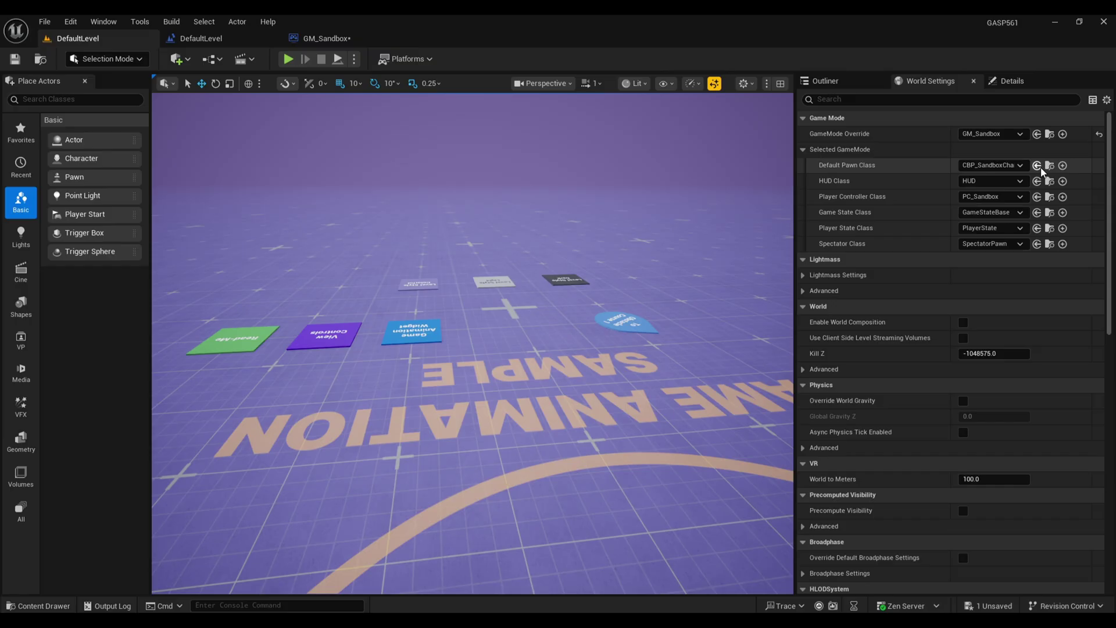
left_click(1050, 168)
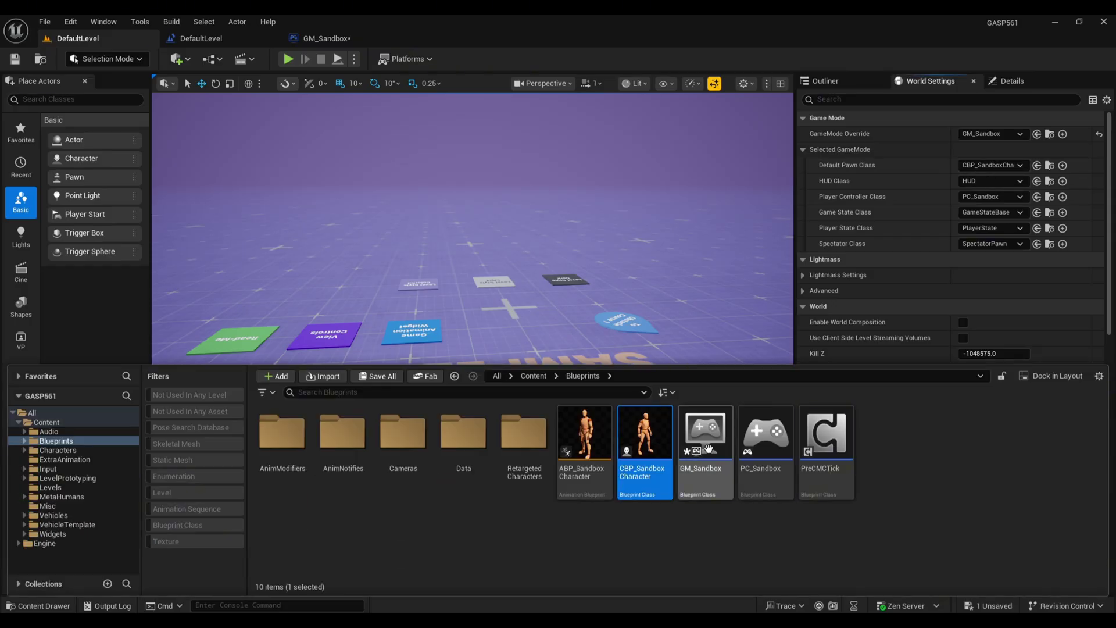
left_click(356, 40)
left_click(674, 303)
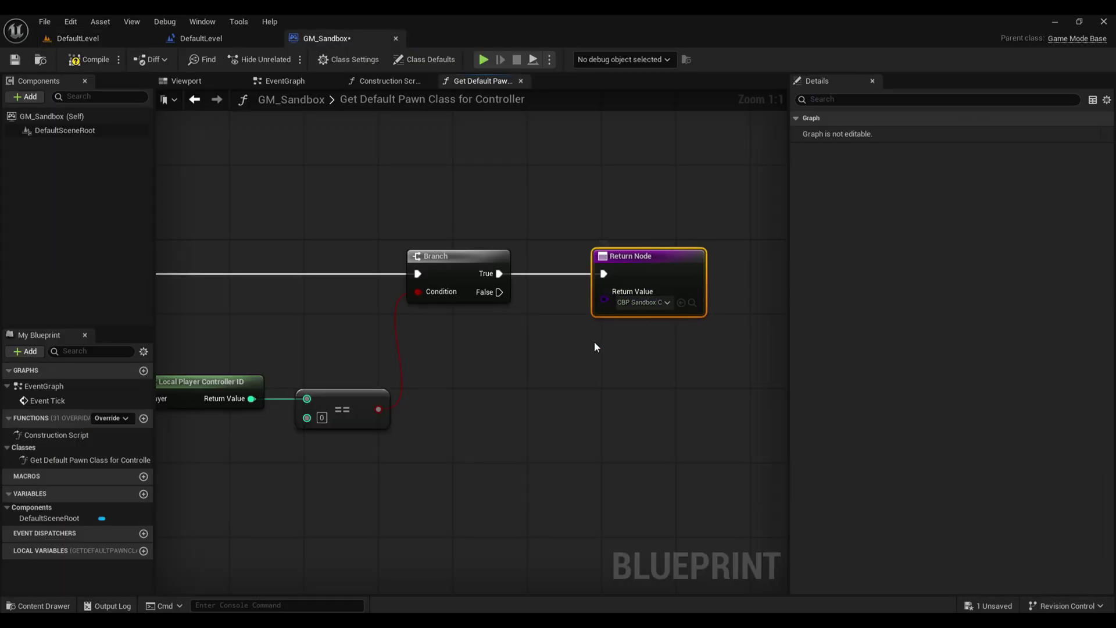
Step: Duplicate the Return Node, place the copy below the original, and connect the Branch's False output to it
right_click_drag(595, 346, 544, 309)
left_click_drag(508, 160, 596, 277)
key("ctrl+d")
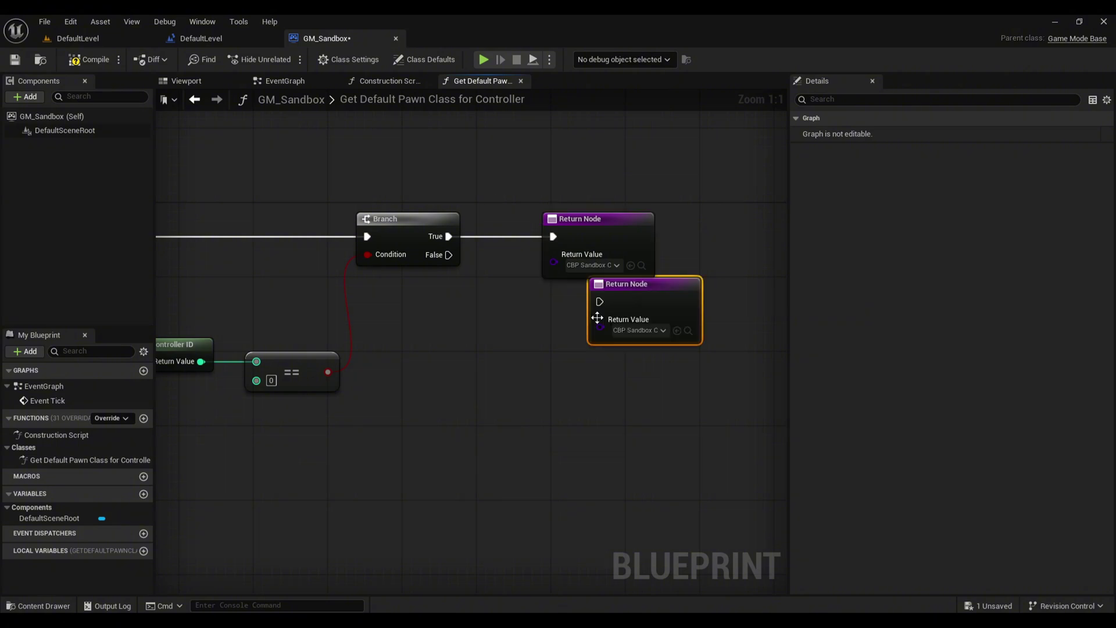
left_click_drag(598, 317, 569, 372)
left_click_drag(447, 256, 572, 358)
left_click(527, 356)
right_click_drag(526, 357, 466, 353)
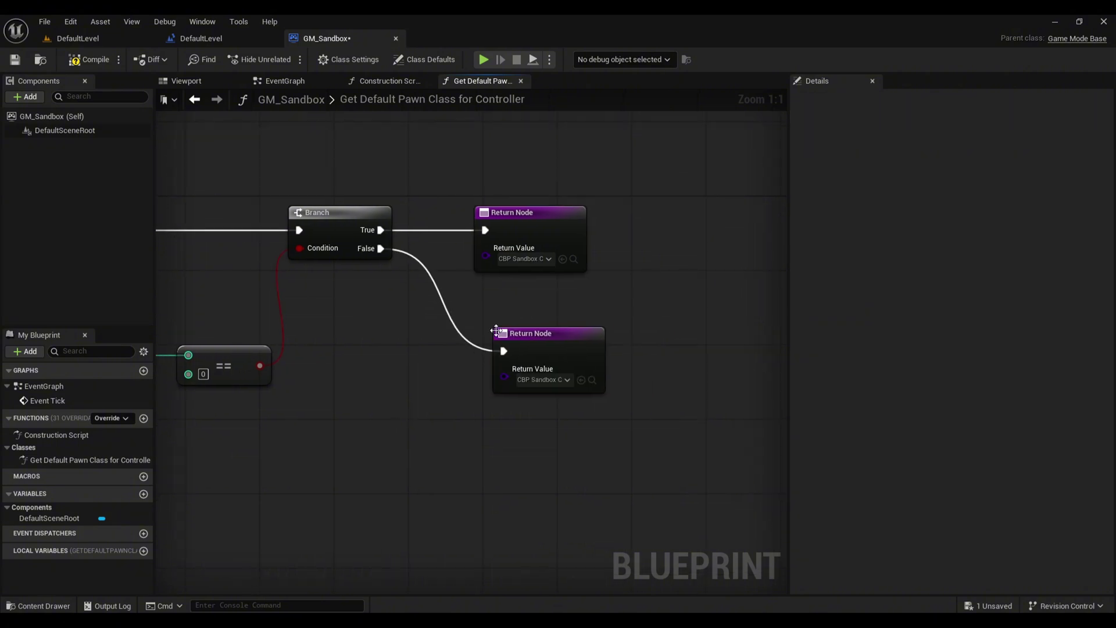
Step: Set the False path's Return Value to CBP_SandboxCharacter_Echo from the Blueprints/RetargetedCharacters folder
key("ctrl+space")
left_click(700, 512)
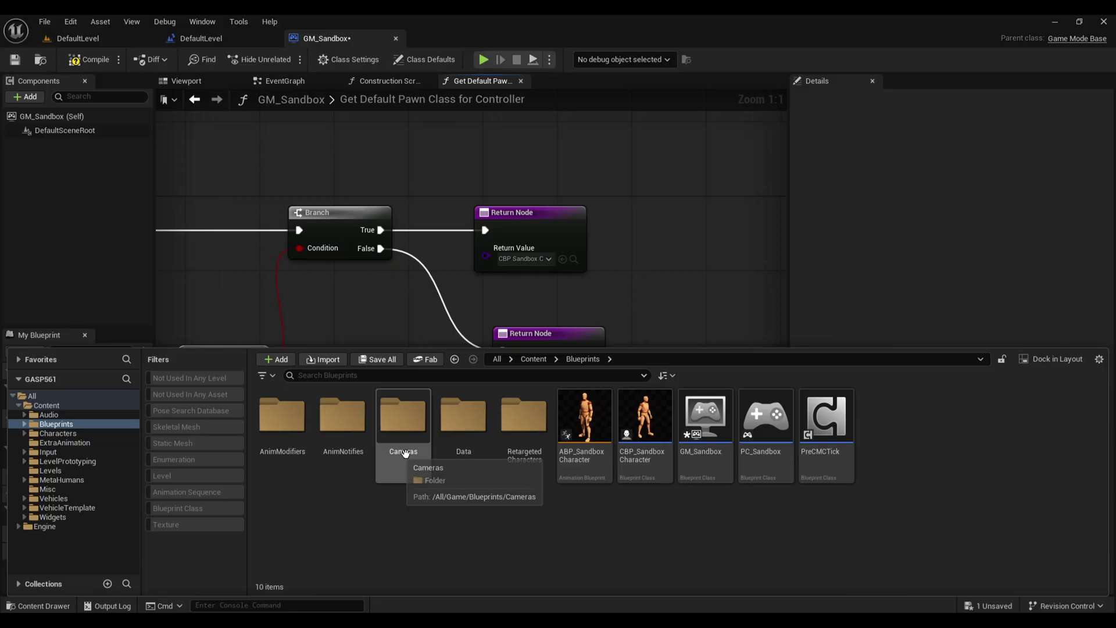
double_click(523, 430)
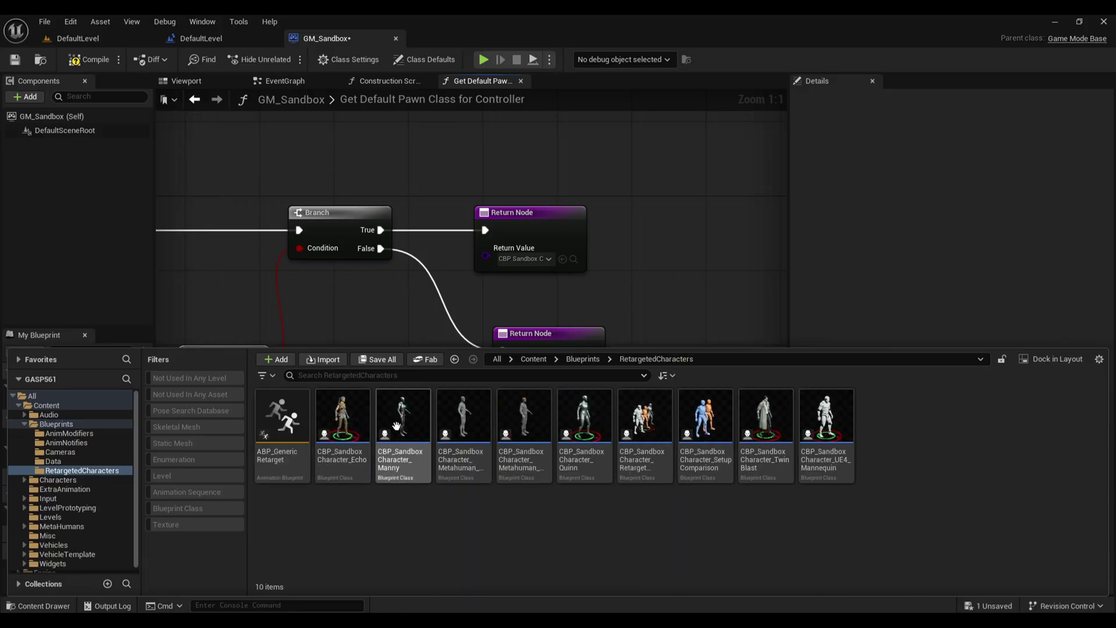
left_click(343, 418)
right_click_drag(488, 320, 513, 250)
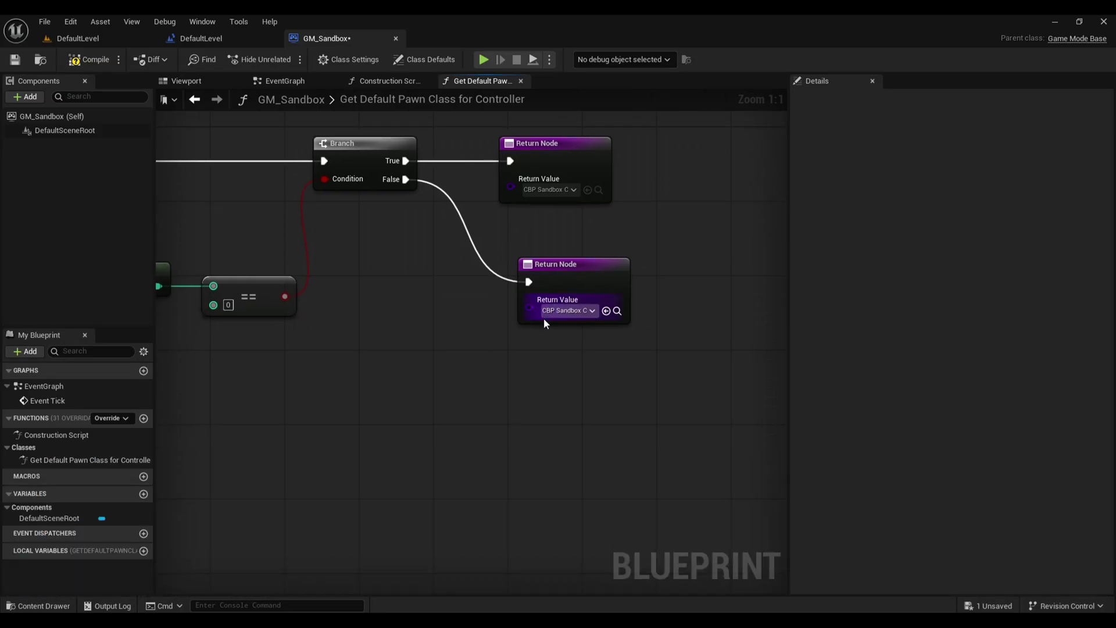
left_click(606, 310)
Step: Play-test the level with the second player spawned and move the first character forward and backward around it
left_click(99, 45)
left_click(288, 59)
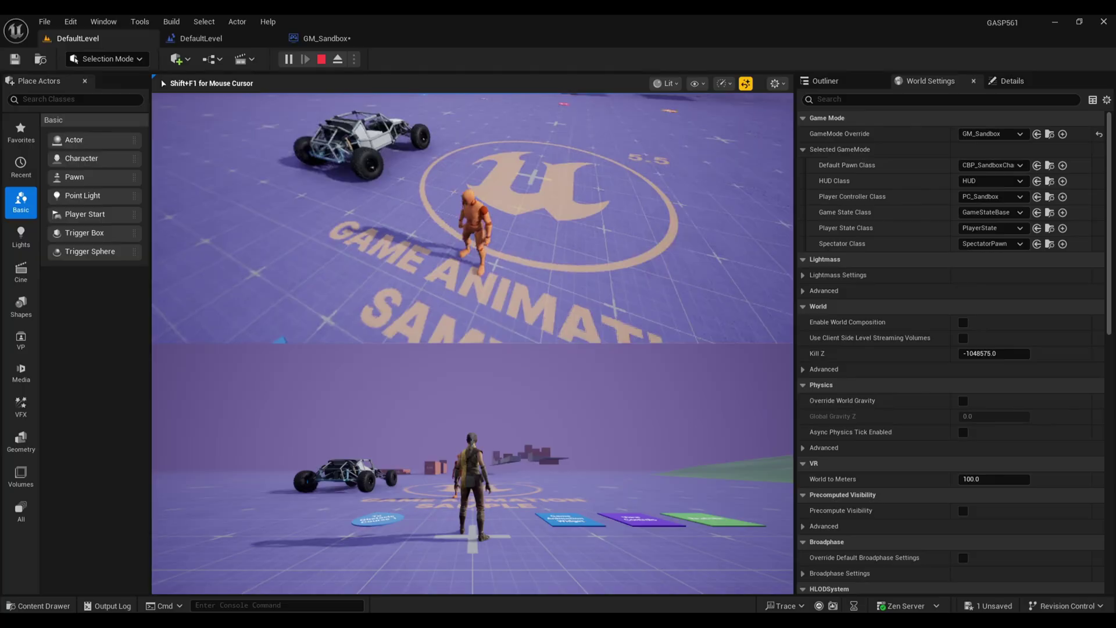
key("w")
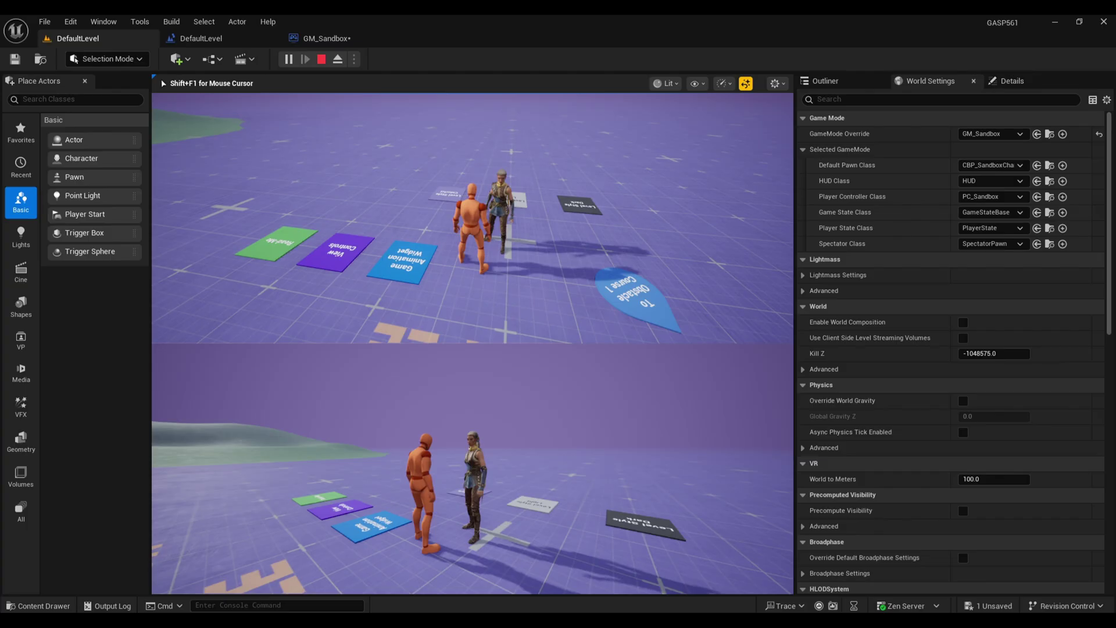
key("s")
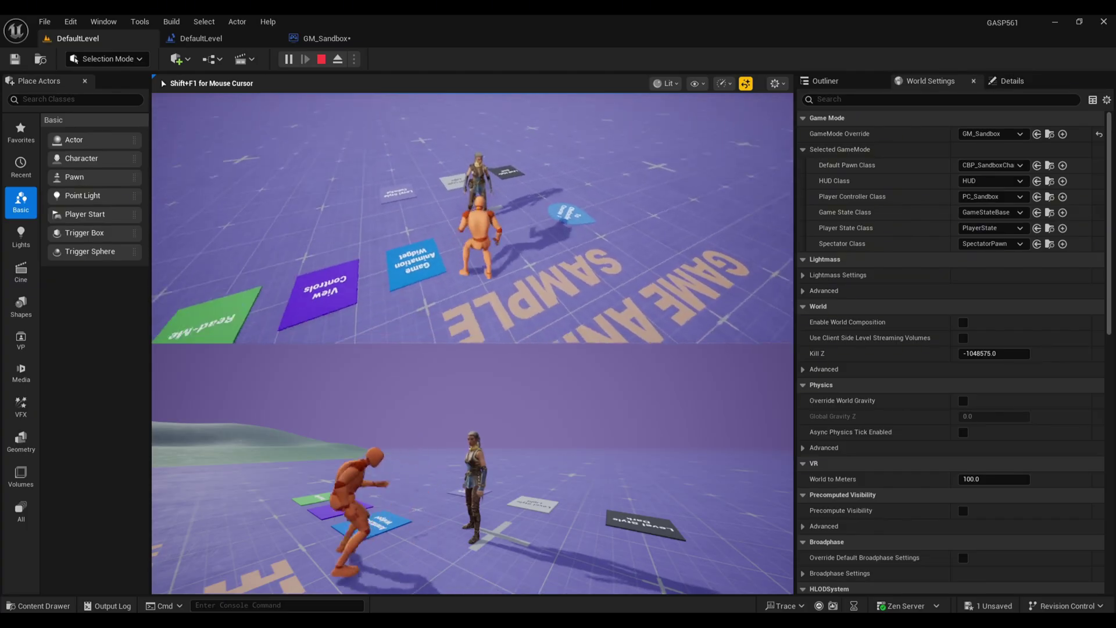